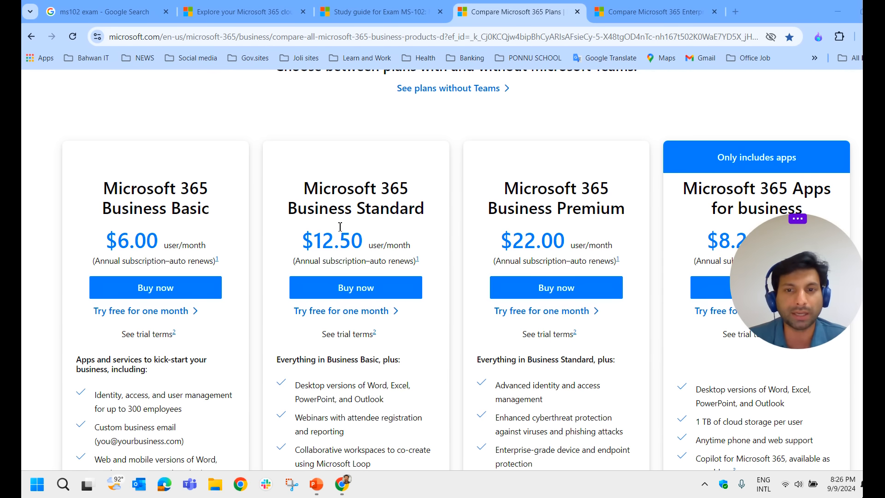
Scroll to the business plan cards: Basic $6.00, Standard $12.50, Premium $22.00, Apps $8.25
left_click_drag(773, 251, 766, 336)
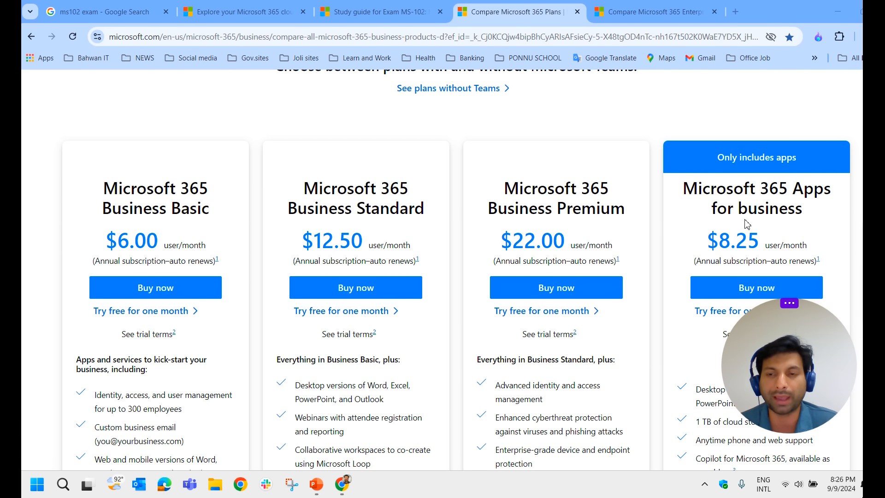
Recheck Copilot's answer on Business Standard and Premium user limits, then switch to the enterprise plans page
left_click(880, 483)
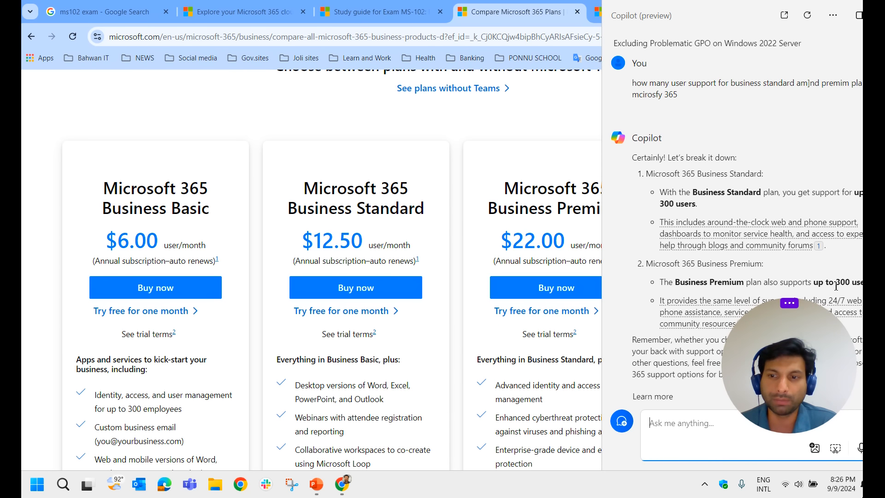
key("super+c")
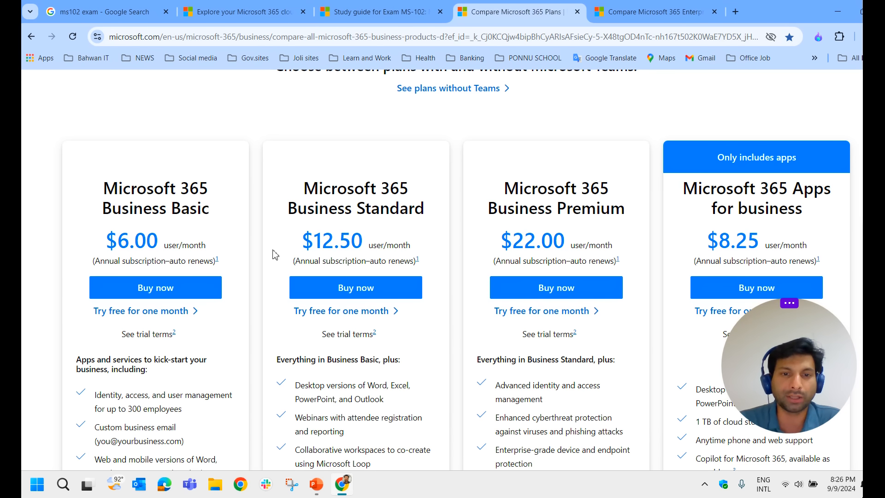
scroll(562, 331, "down", 2)
scroll(178, 225, "up", 2)
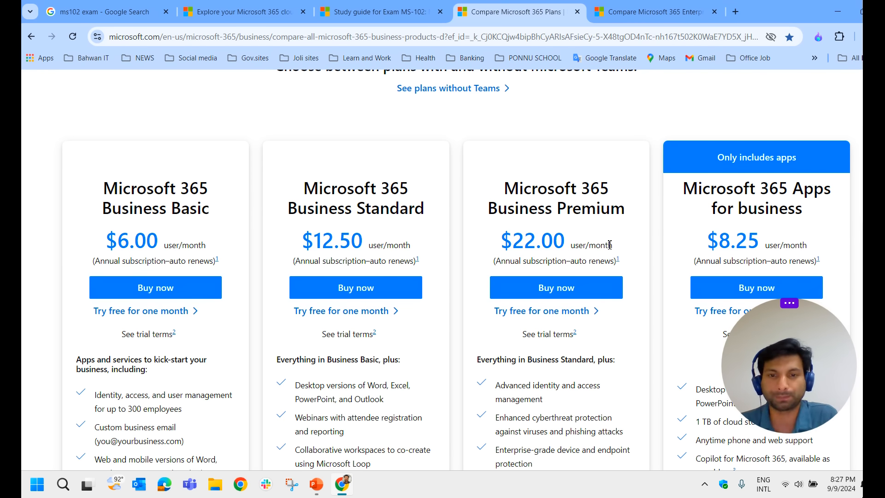
scroll(610, 244, "up", 2)
left_click(638, 11)
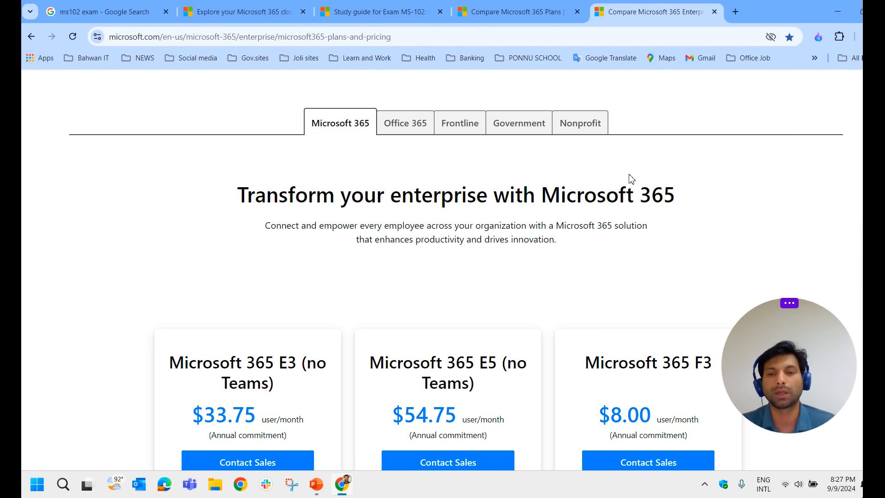
Scroll through the E3, E5 and F3 enterprise prices, then return to the business plans tab
scroll(624, 231, "down", 1)
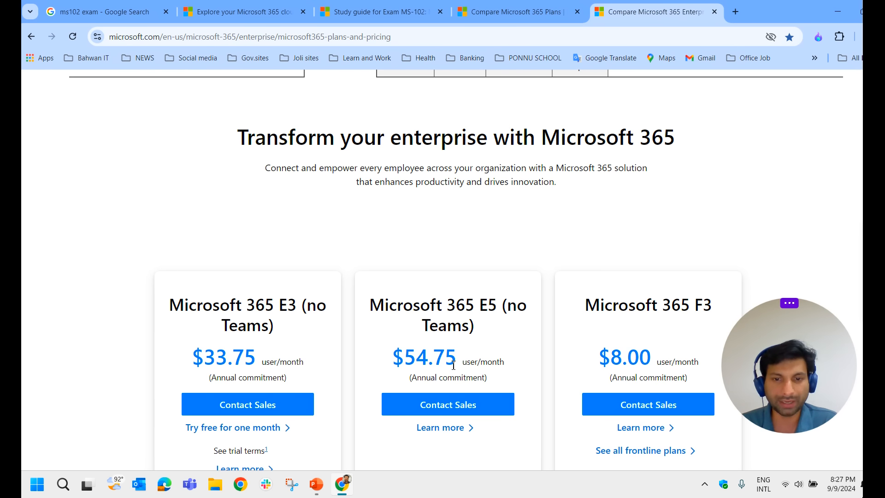
scroll(515, 322, "down", 1)
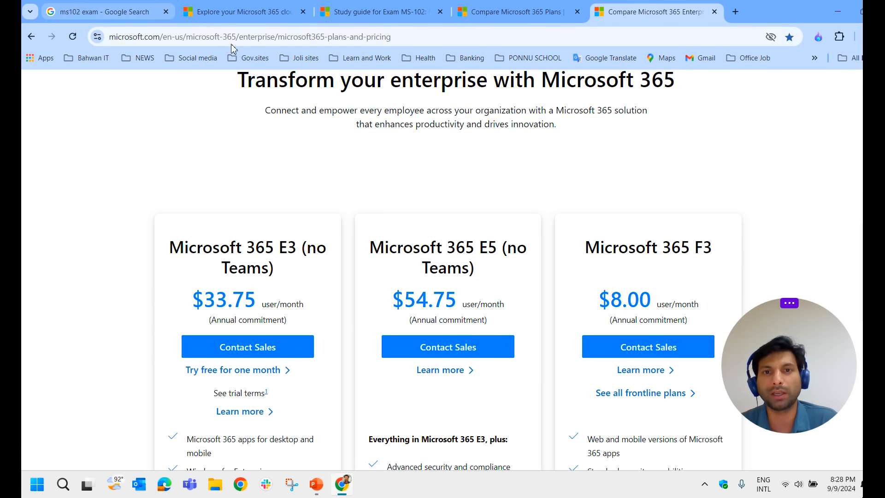
left_click(510, 11)
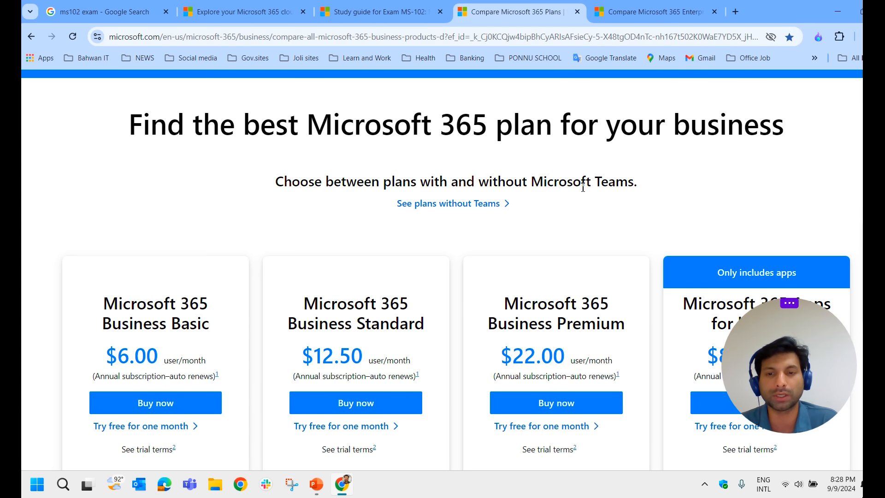
Follow Business Standard's 'Try free for one month' link into a new tab
scroll(723, 245, "down", 1)
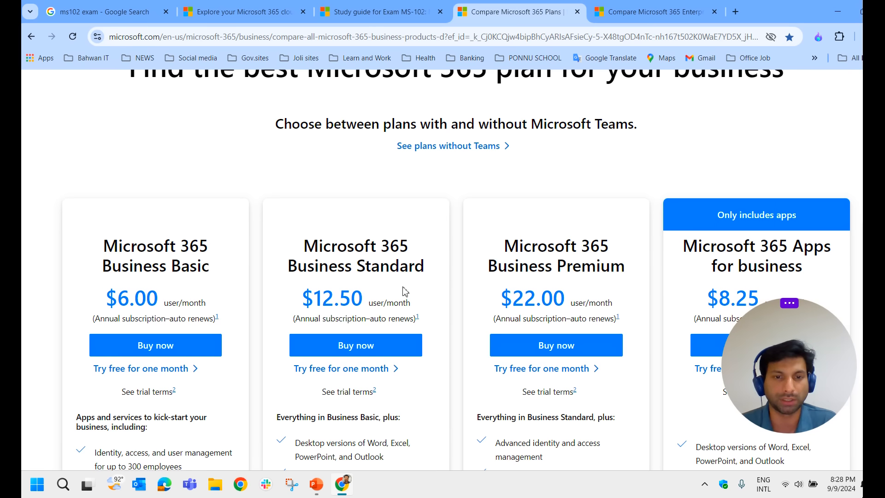
left_click(347, 373)
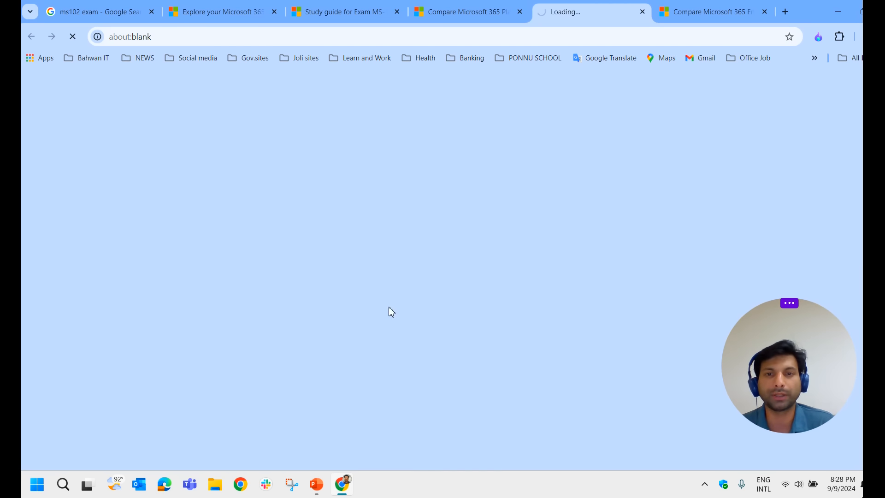
On the signup tab, dismiss Ask an expert and accept the one-user Business Standard order
left_click(487, 14)
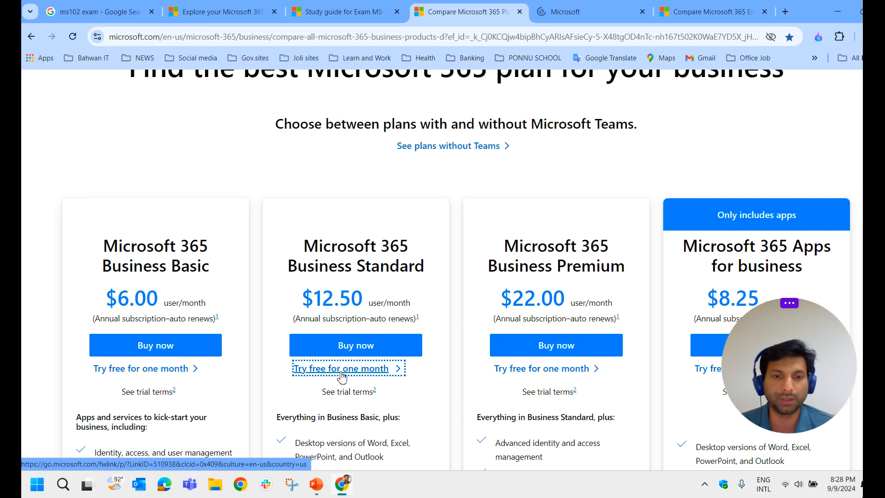
left_click(576, 11)
scroll(424, 177, "down", 2)
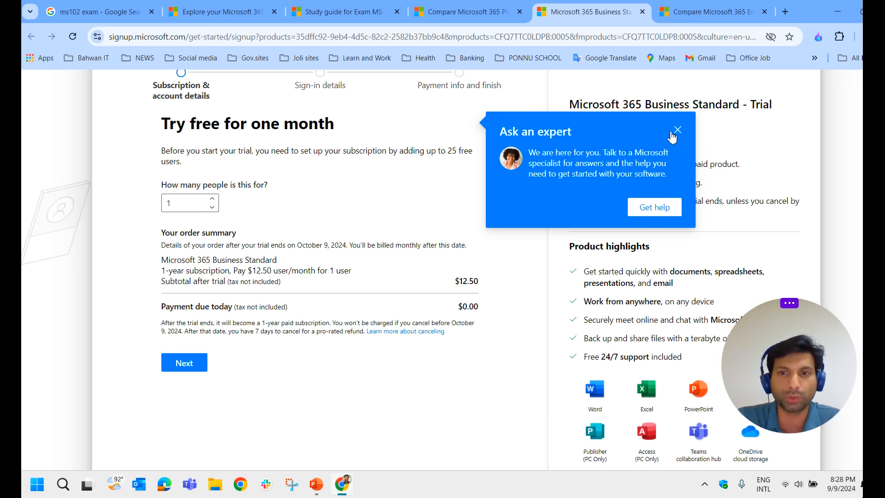
left_click(678, 130)
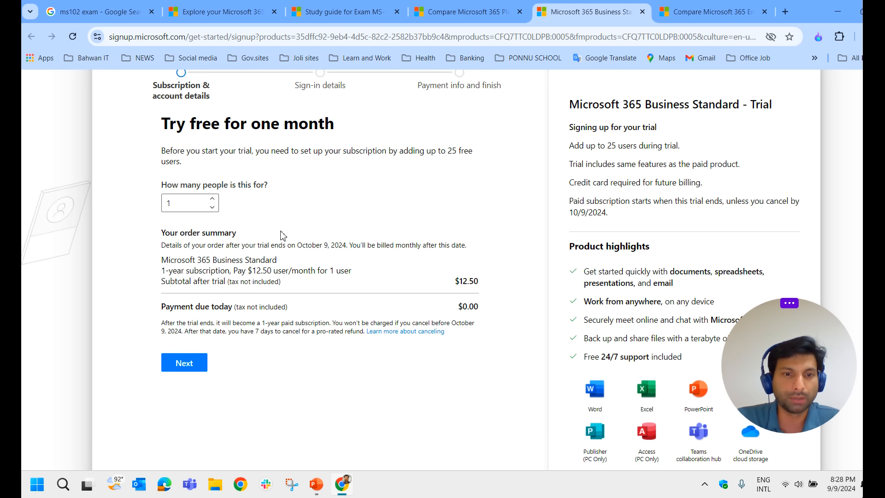
left_click(197, 363)
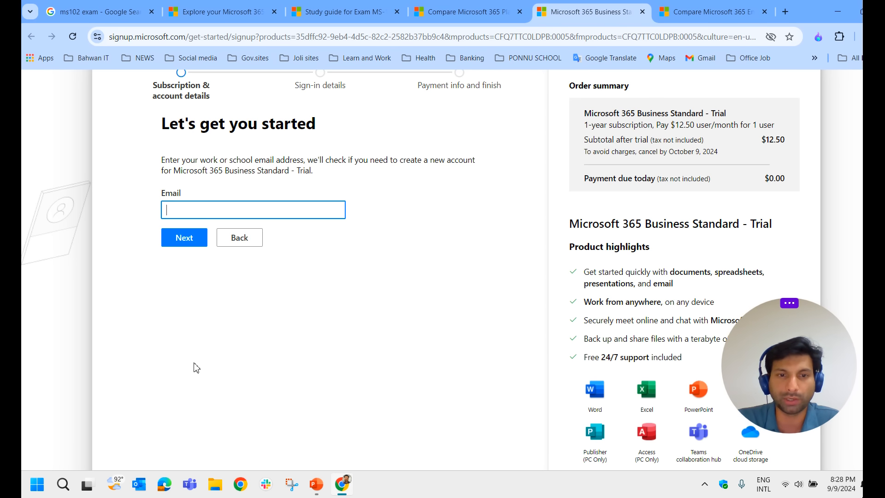
Submit the autofilled work email and choose to set up a new account
left_click(230, 208)
left_click(258, 235)
left_click(182, 239)
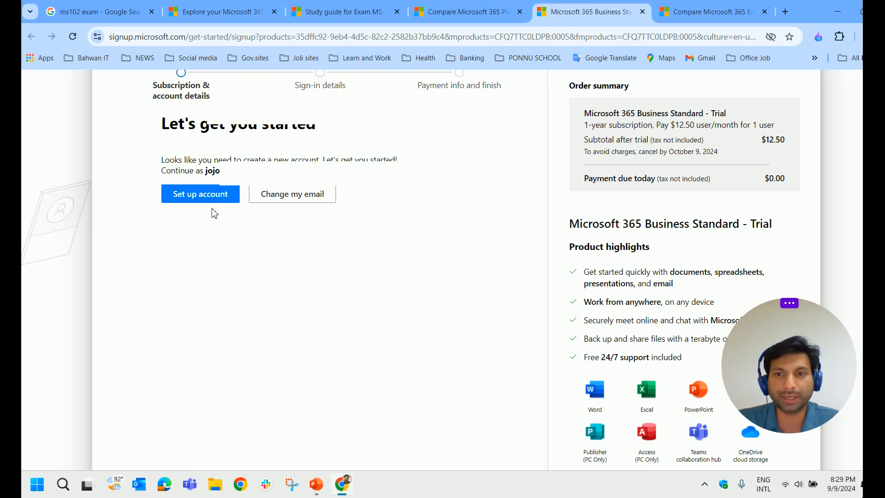
left_click_drag(778, 347, 310, 365)
scroll(751, 359, "down", 1)
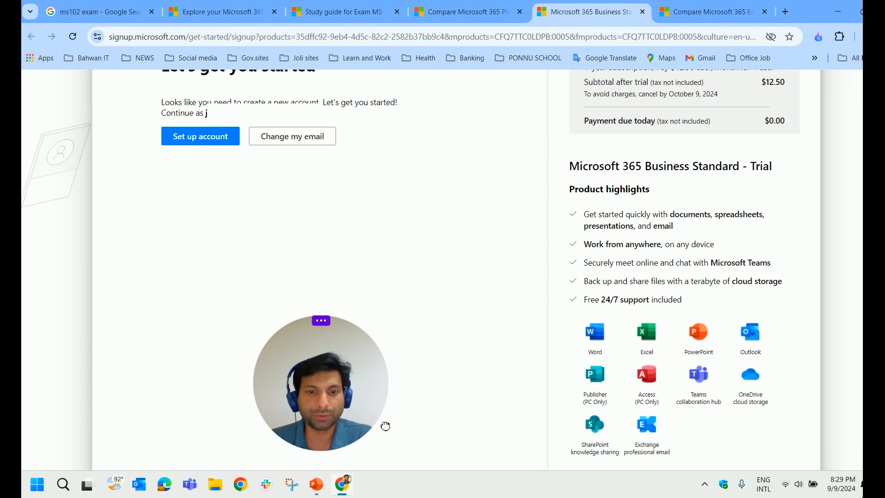
left_click_drag(339, 422, 798, 440)
left_click(192, 137)
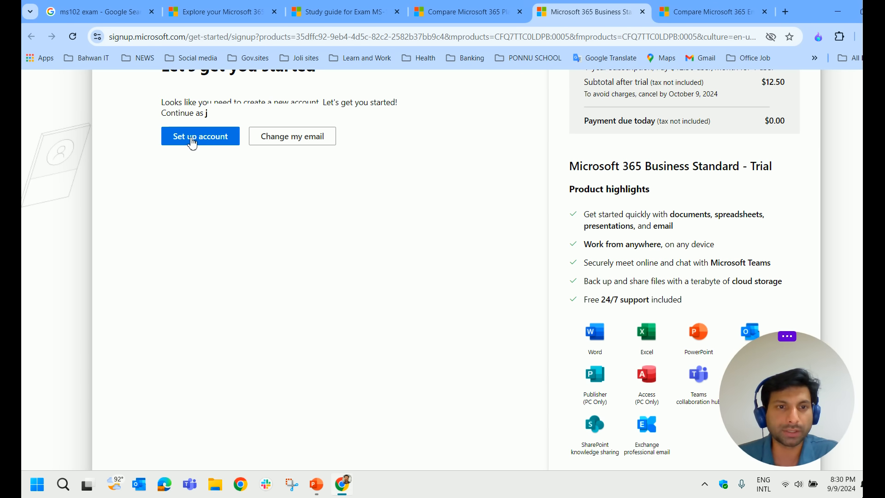
Enter the first name, business phone number and company name in the signup form
left_click(239, 123)
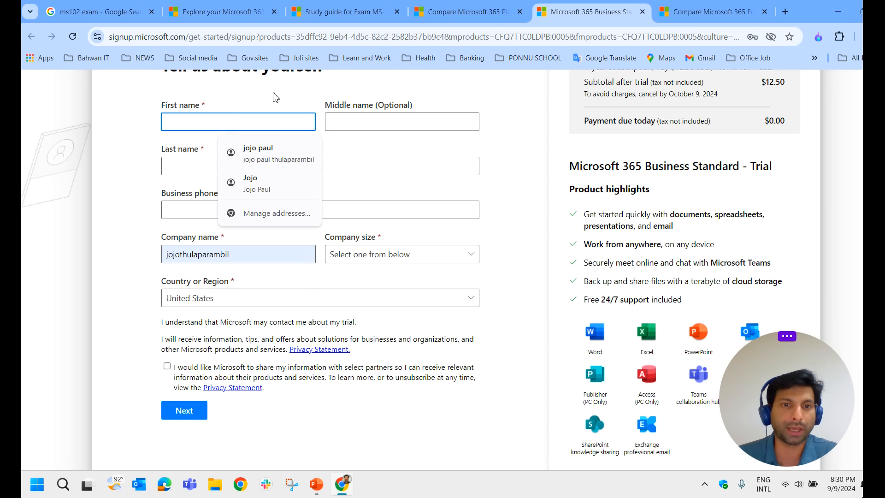
left_click(248, 119)
left_click(252, 99)
left_click(252, 118)
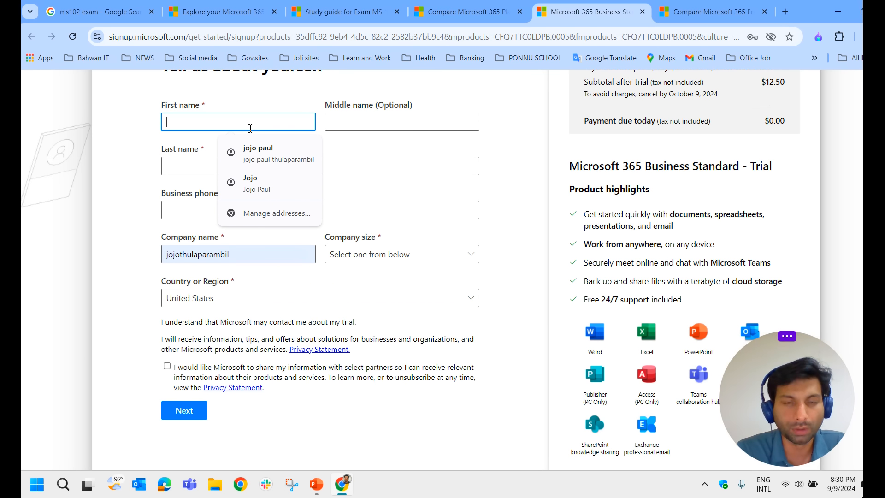
type("joy")
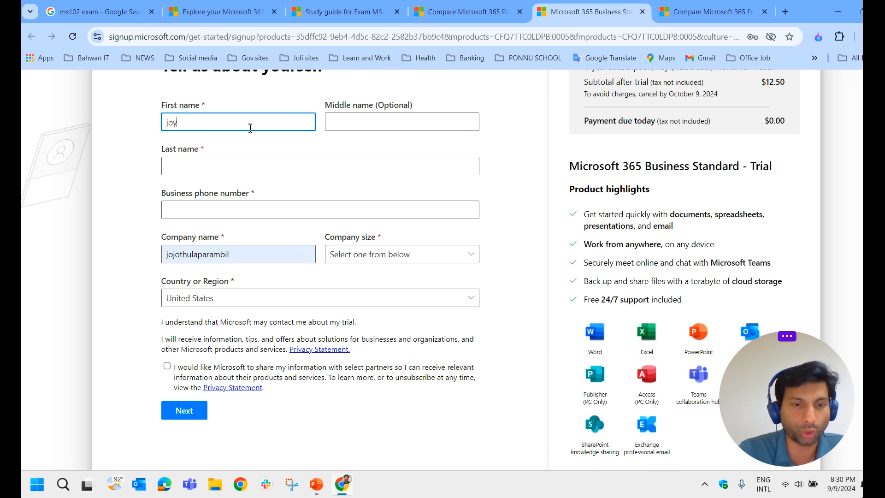
type("route")
key("Tab")
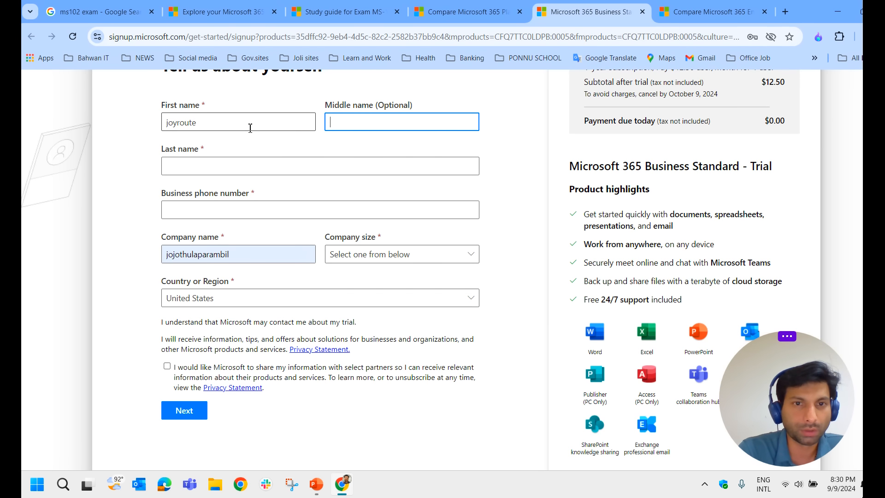
key("Tab")
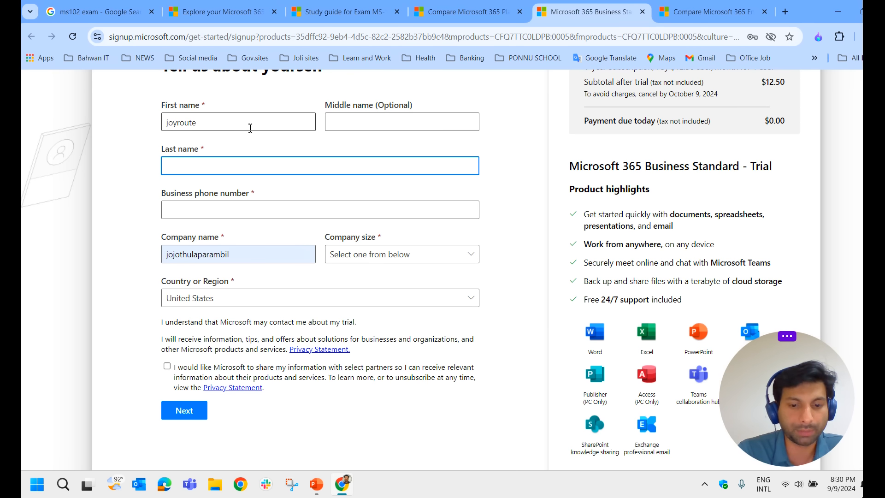
key("Tab")
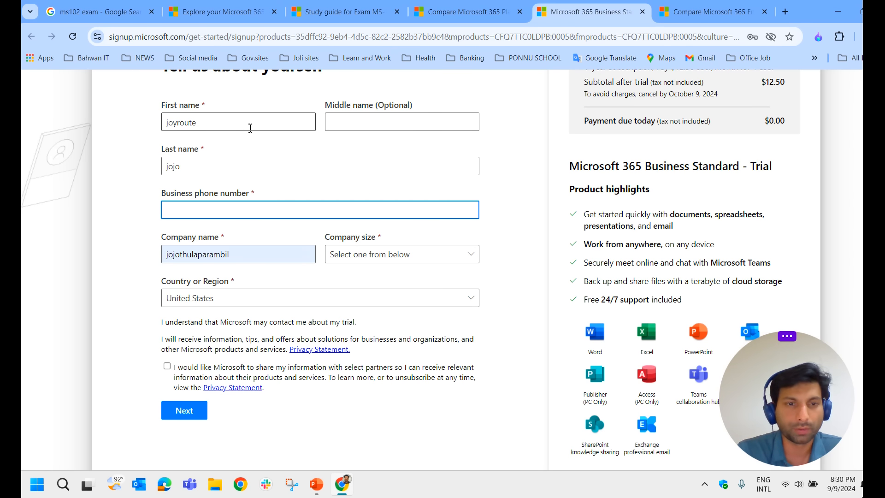
type("968")
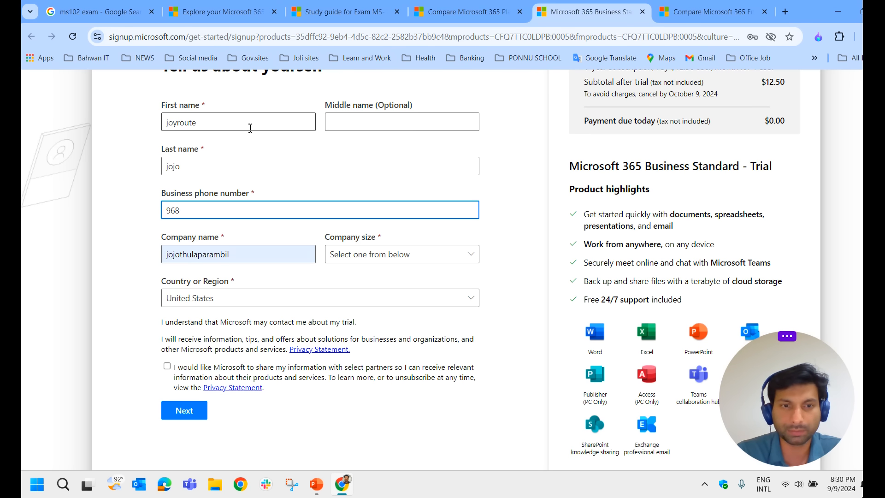
key("Tab")
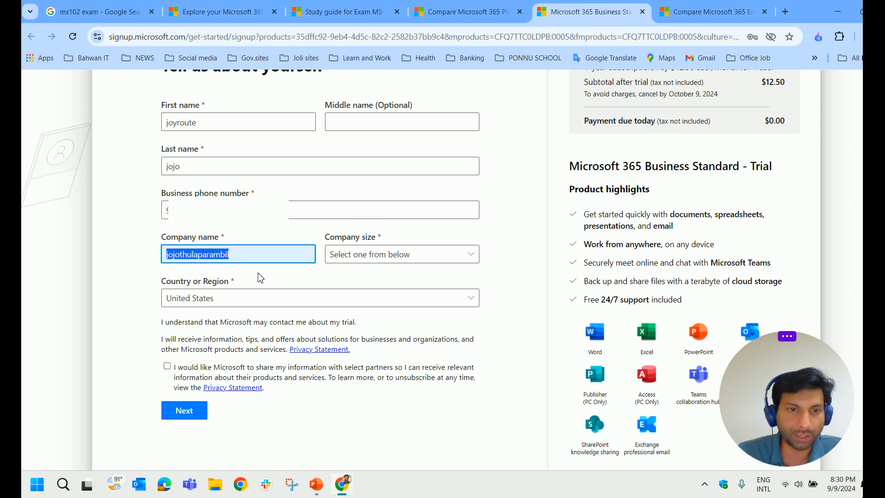
type("joyroute")
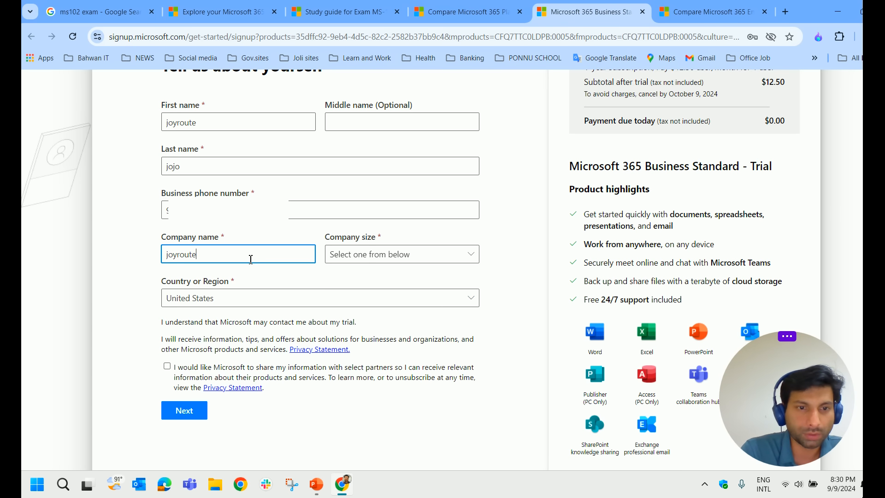
type("-jojo")
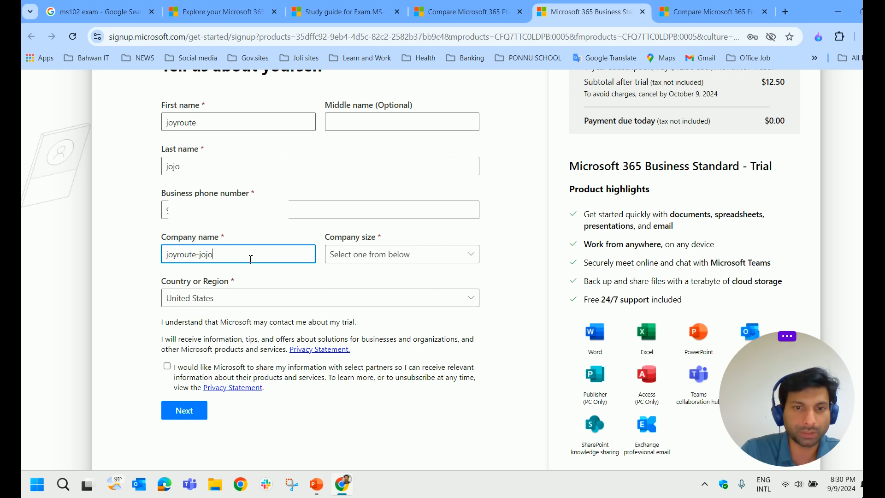
Choose 10-24 people and Oman, allow partner sharing, and submit the details
left_click(402, 254)
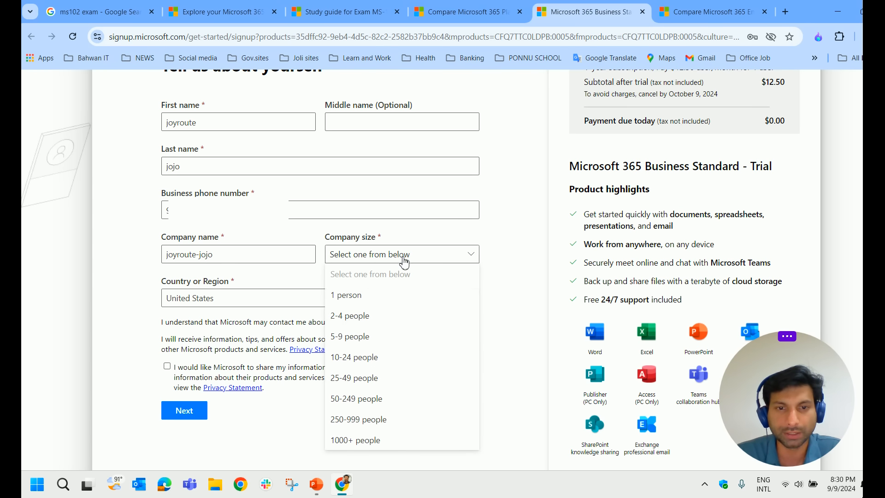
left_click(387, 359)
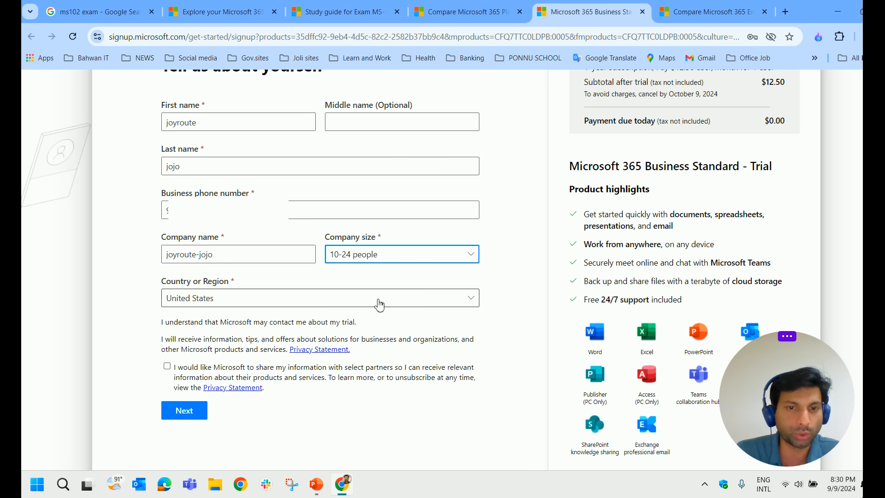
left_click(277, 308)
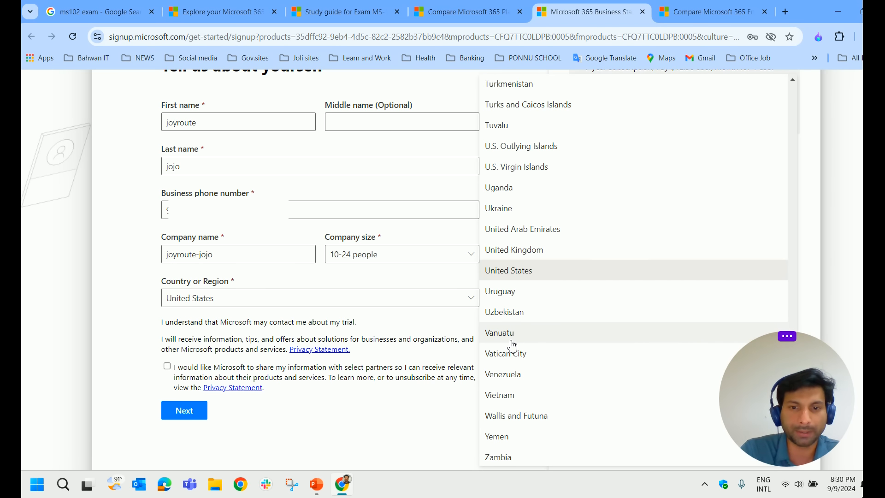
scroll(512, 345, "up", 15)
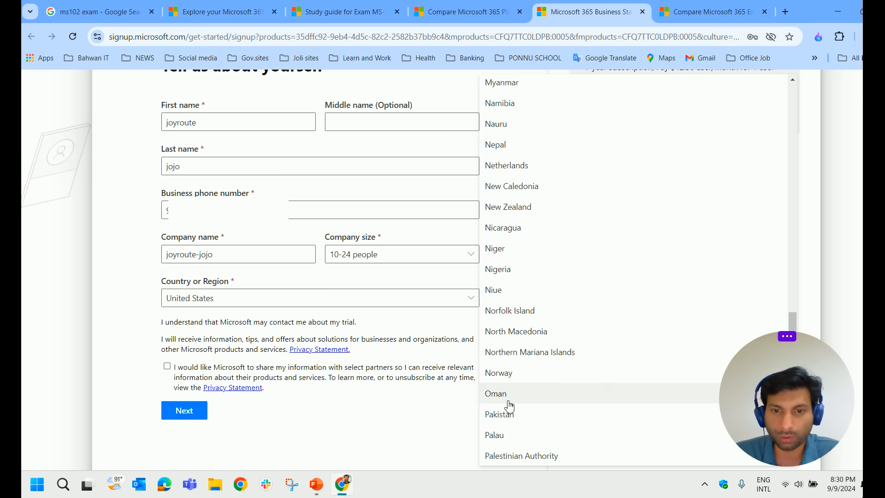
left_click(510, 404)
left_click(167, 375)
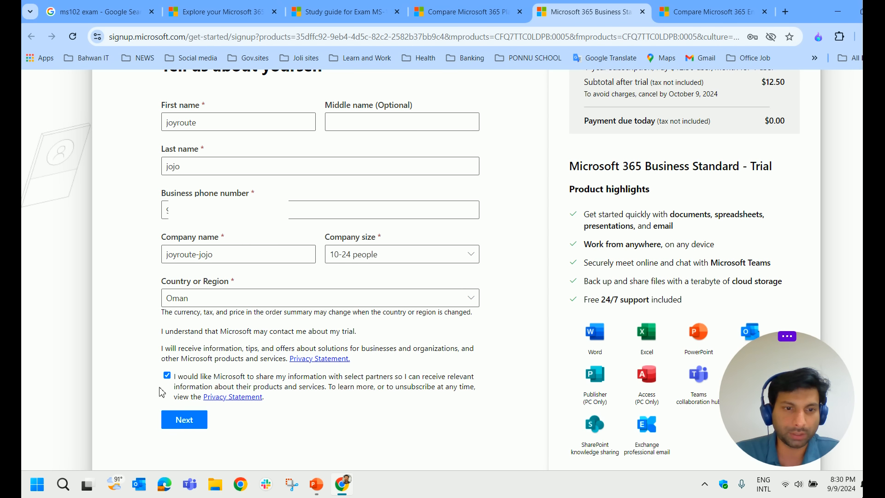
left_click(191, 421)
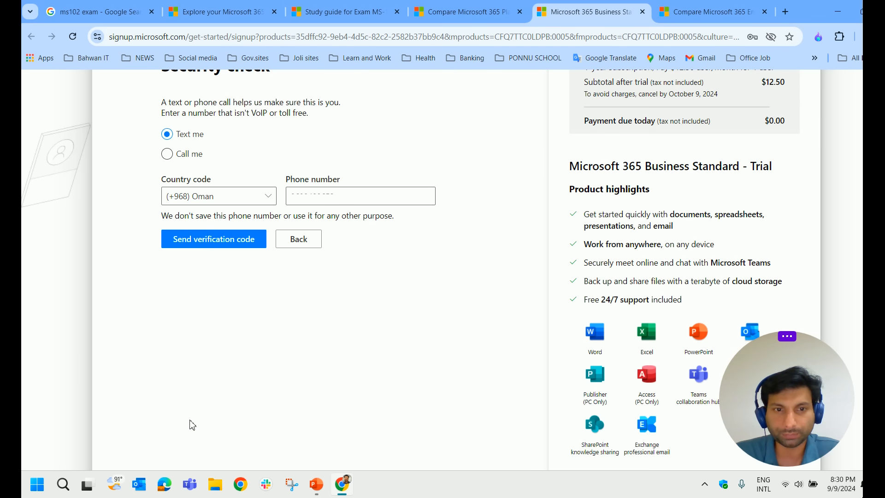
Verify the phone number by code, set the password, and create the account
type("96")
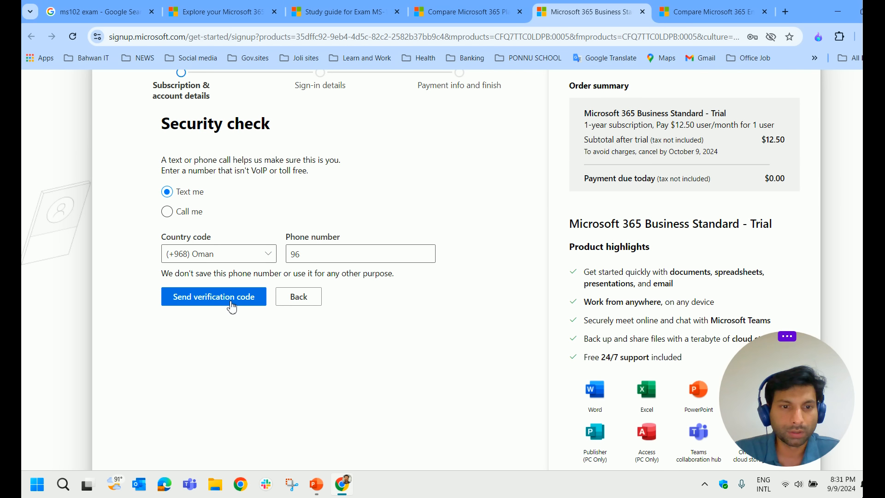
left_click(233, 306)
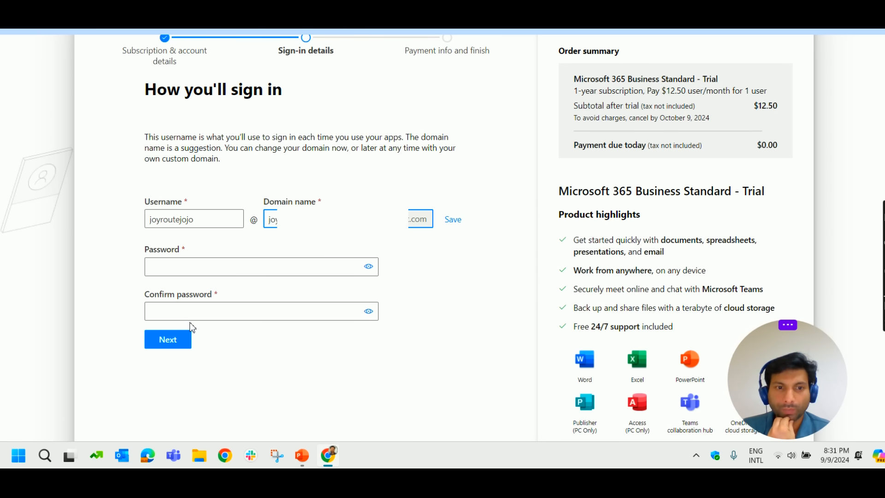
scroll(345, 164, "up", 1)
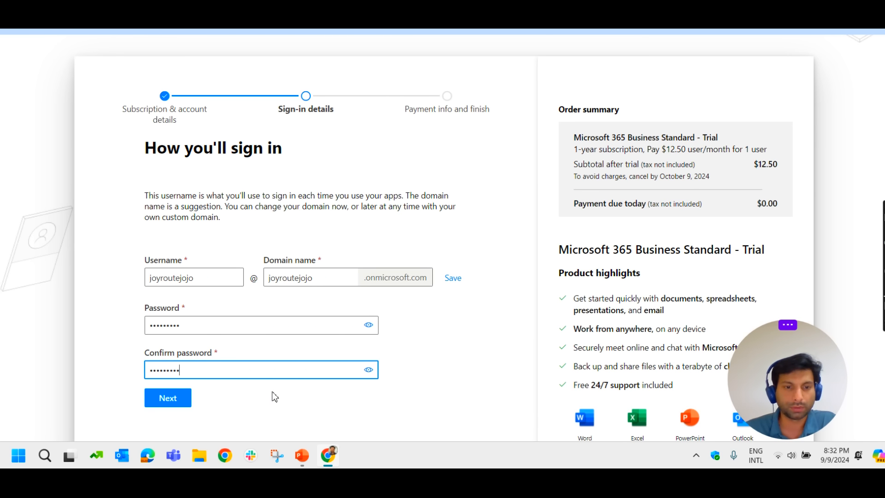
left_click(188, 401)
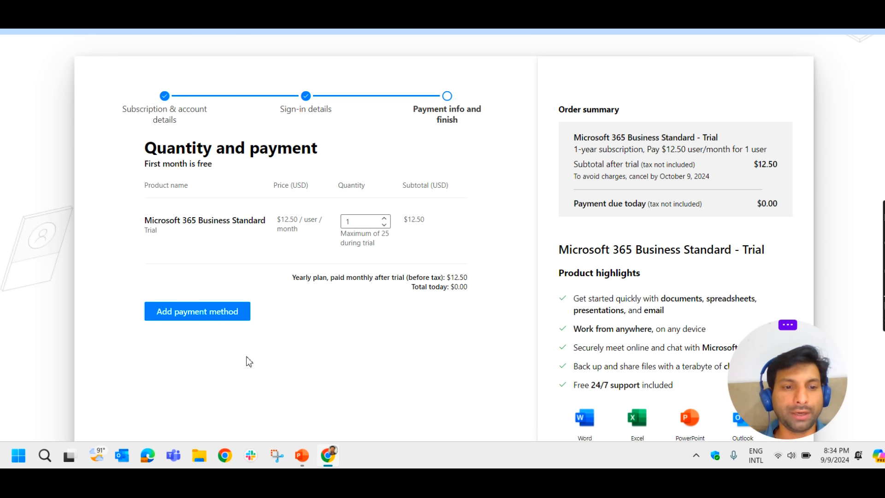
Leave the one-user payment step unfinished and open a new browser tab
scroll(391, 318, "down", 3)
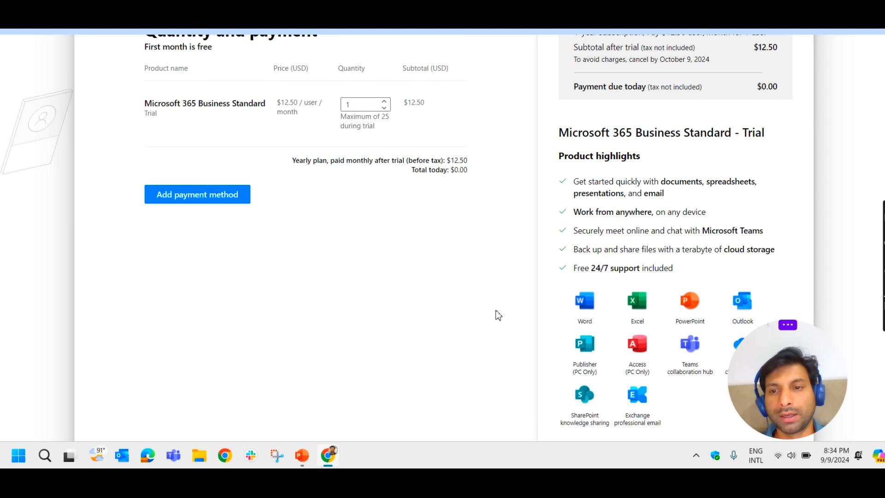
scroll(495, 312, "up", 4)
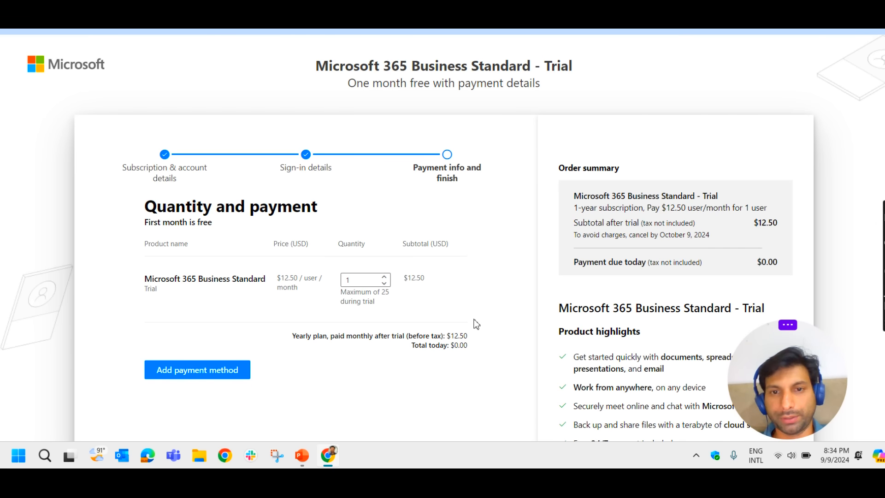
key("ctrl+t")
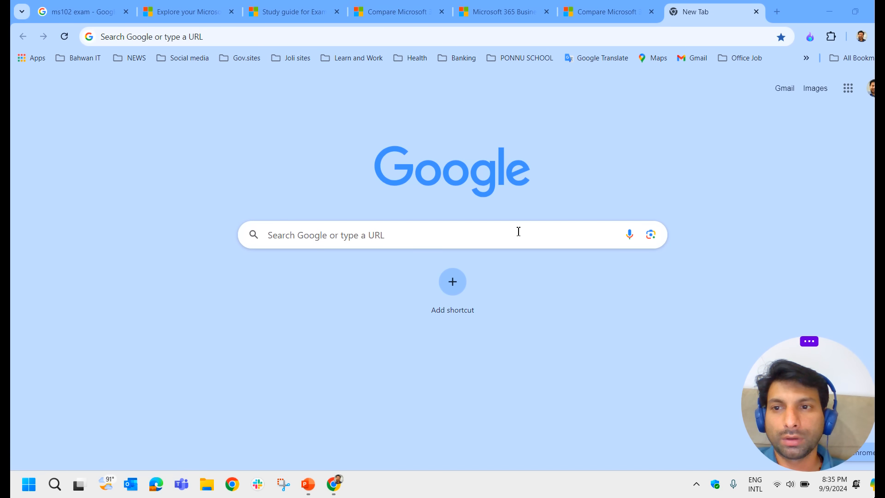
left_click(181, 35)
type("http")
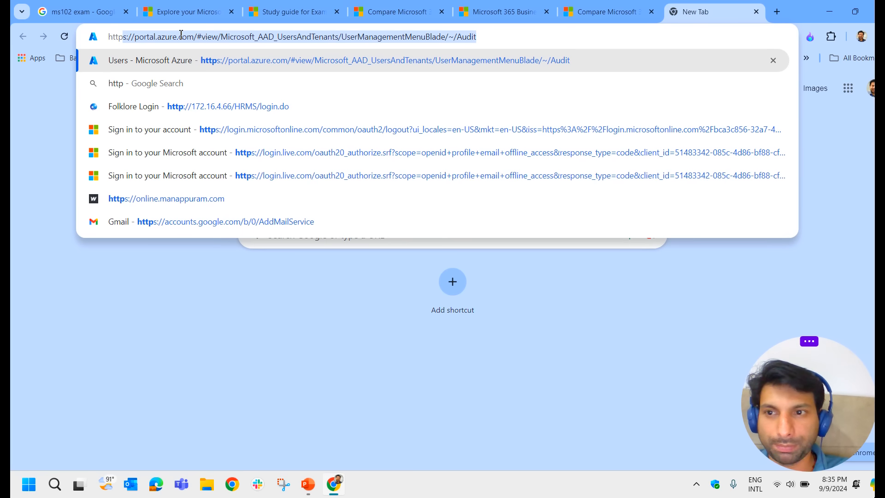
type("s://")
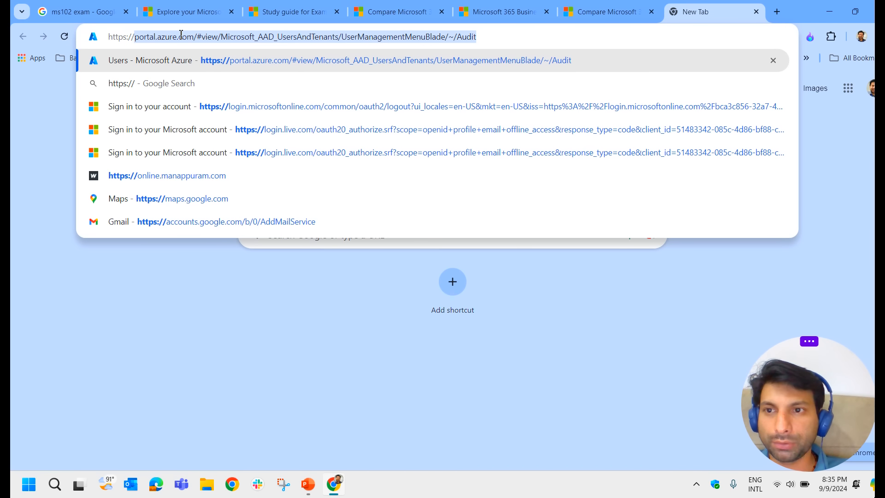
type("admin.microsoft.com")
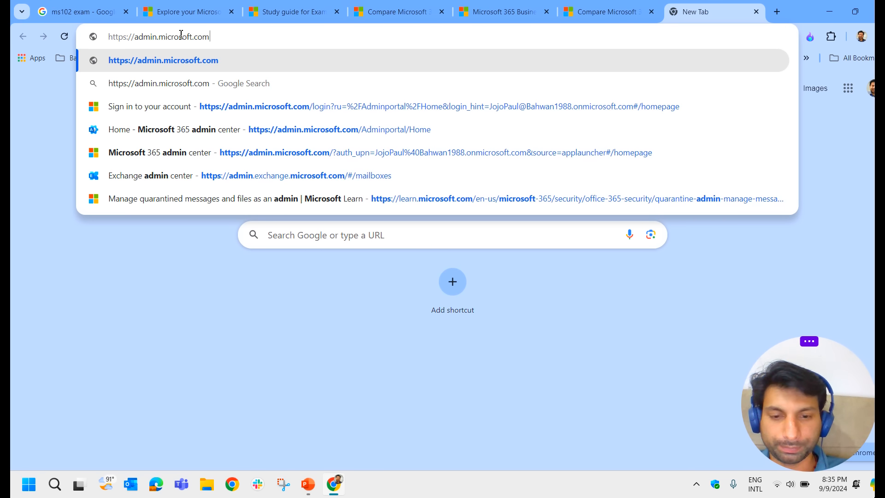
key("Return")
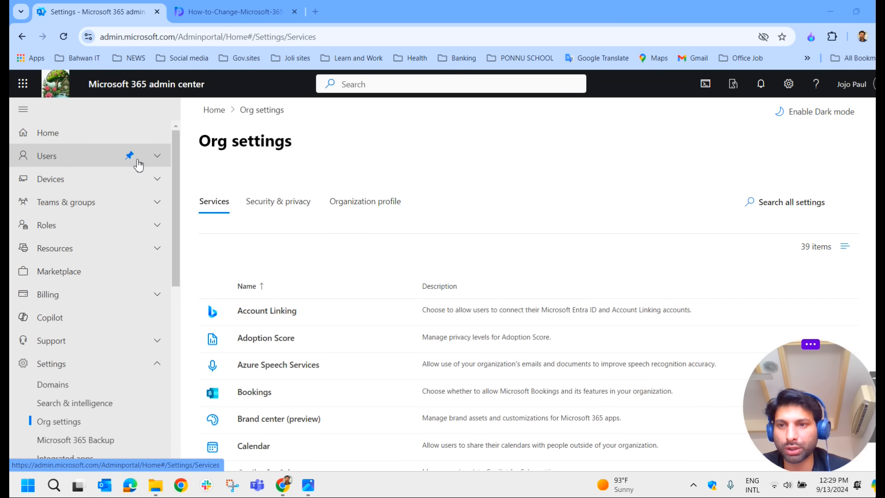
Open Org settings from the left navigation to show the 39-item Services list
left_click(157, 156)
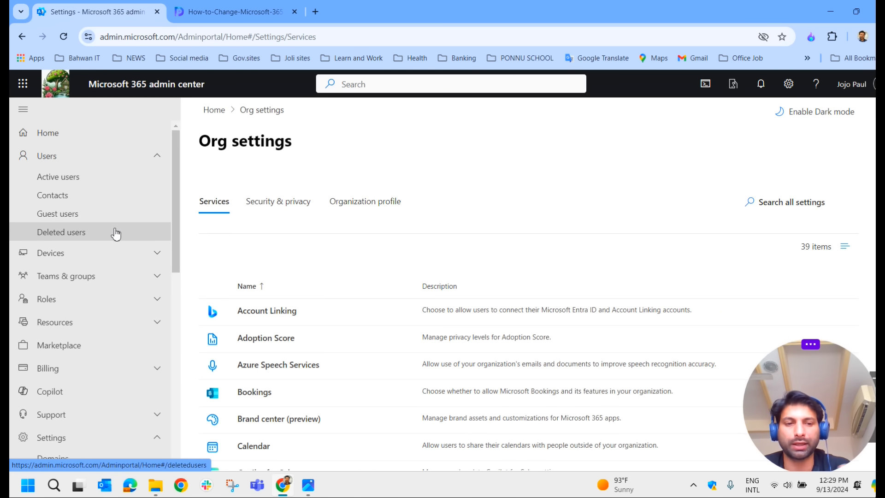
scroll(116, 234, "down", 1)
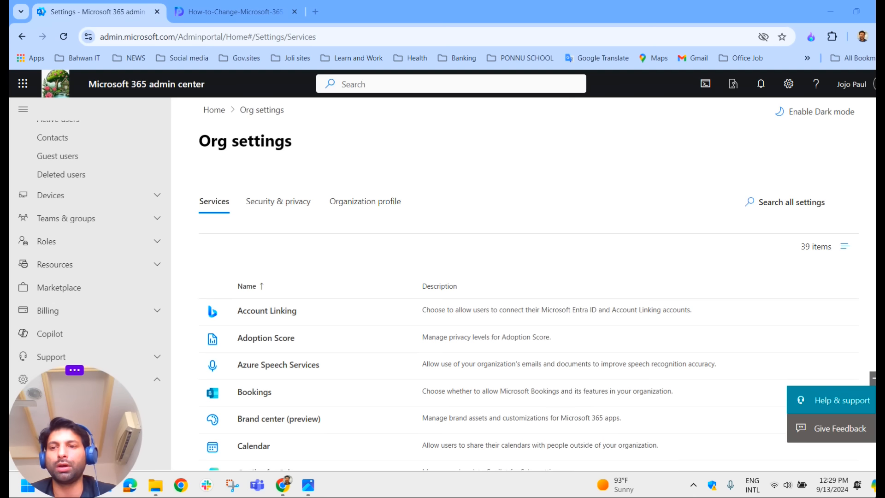
scroll(134, 286, "up", 1)
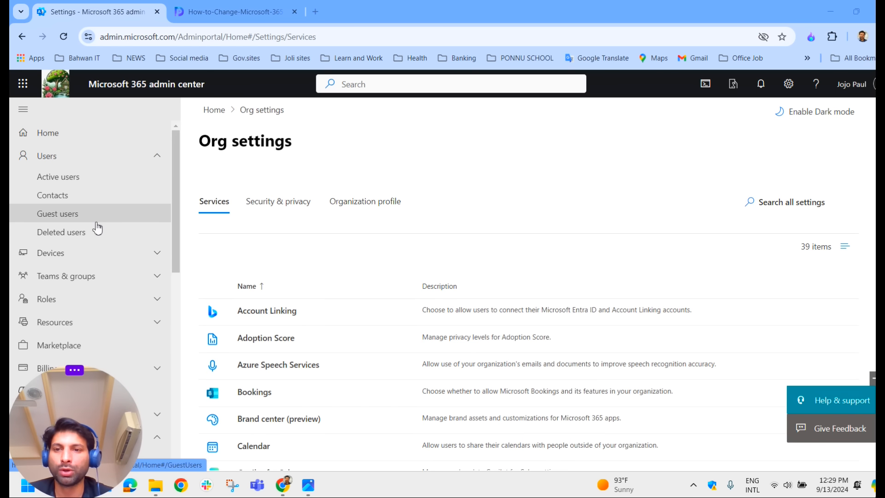
left_click_drag(99, 431, 742, 405)
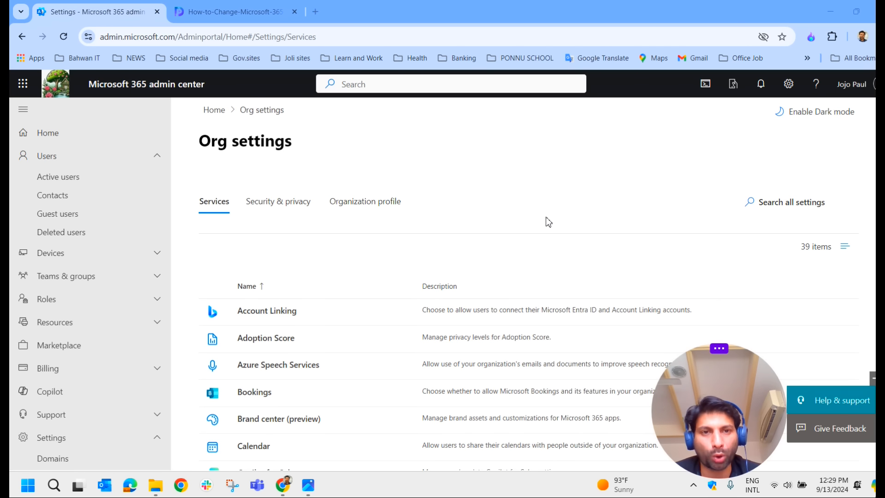
scroll(59, 237, "down", 4)
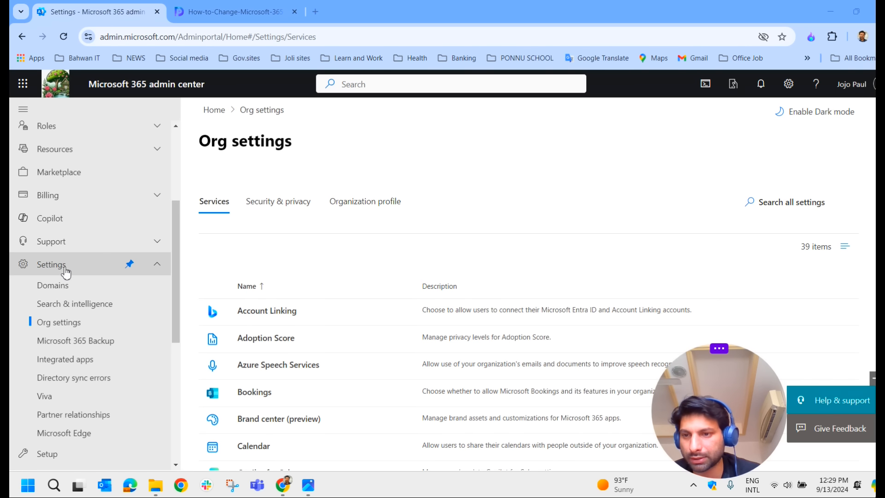
left_click(69, 328)
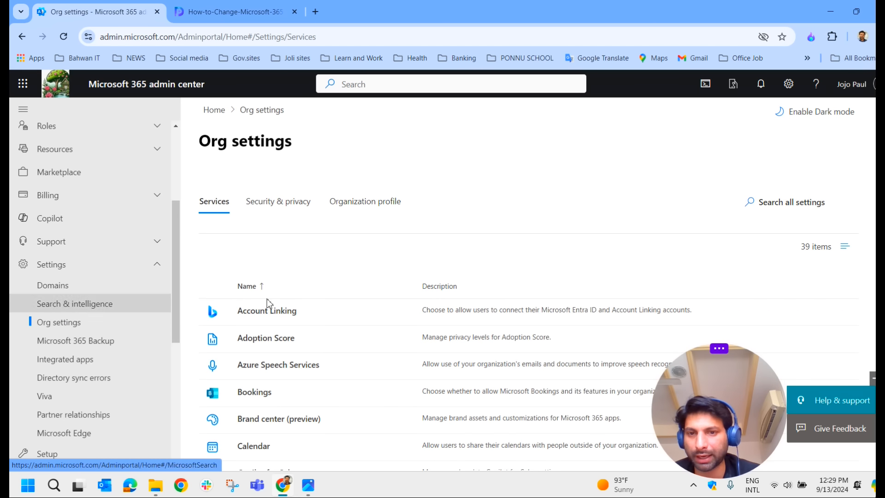
Switch to the Organization profile tab and scroll through its ten settings
left_click(362, 206)
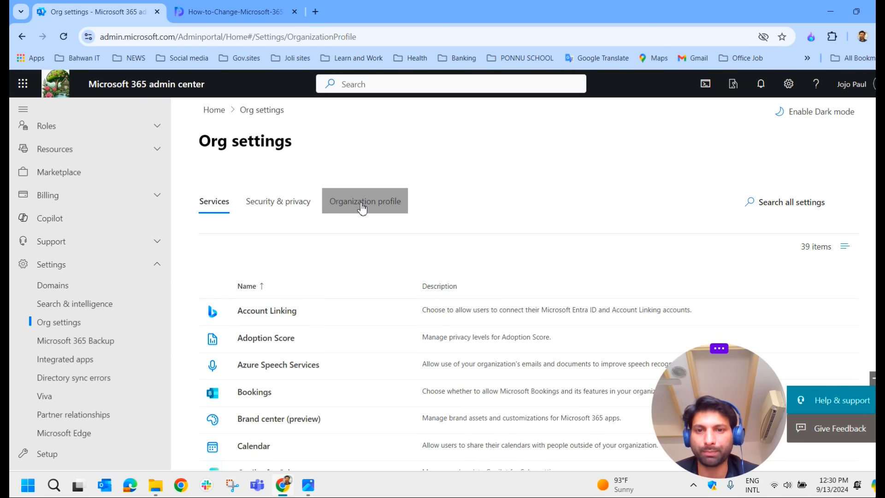
scroll(341, 237, "down", 1)
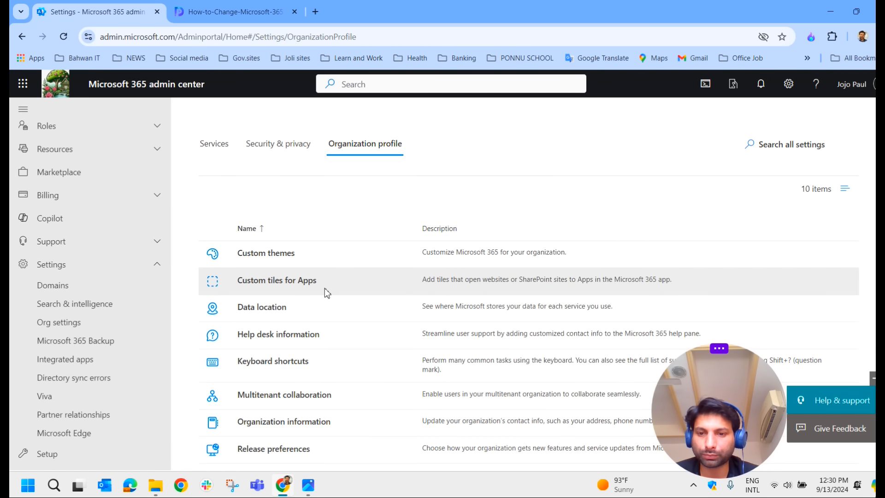
scroll(325, 373, "down", 1)
scroll(326, 375, "down", 1)
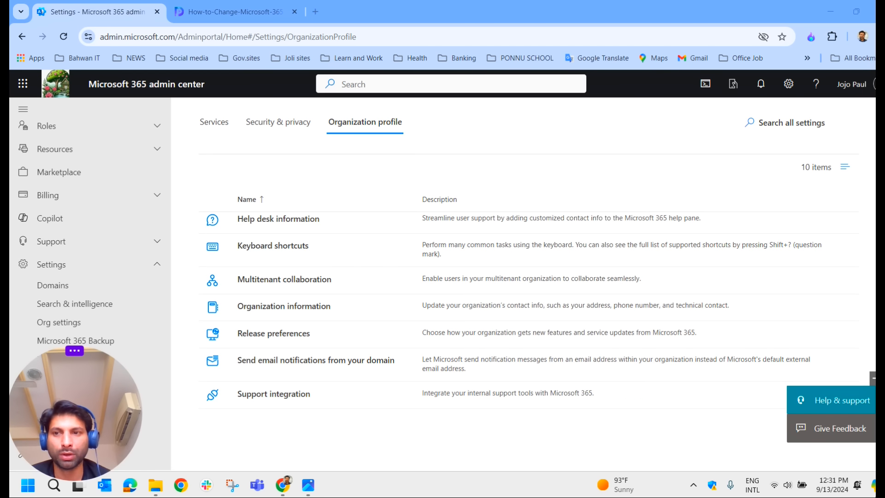
Expand Roles in the left navigation and scroll the Organization profile list
left_click(155, 129)
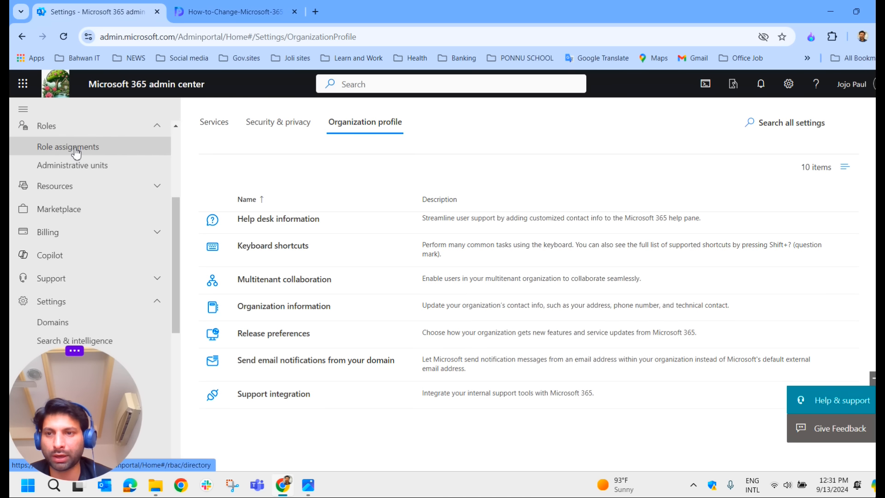
left_click_drag(177, 211, 173, 150)
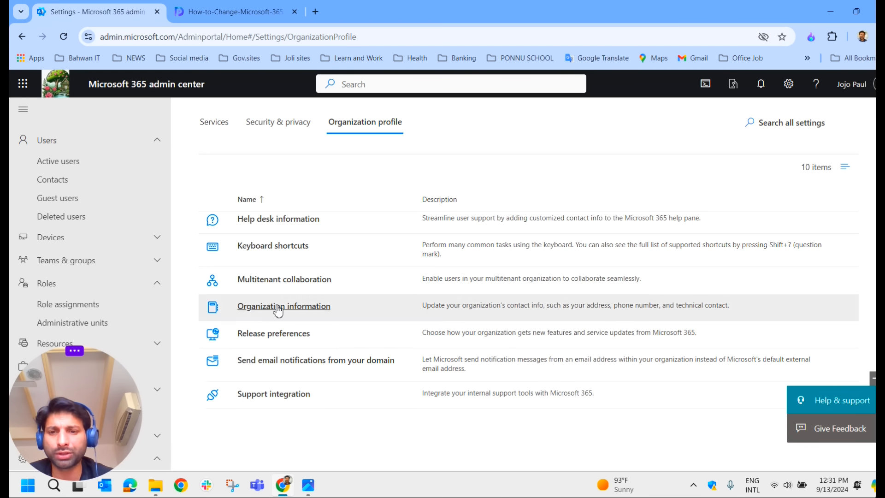
scroll(277, 309, "up", 3)
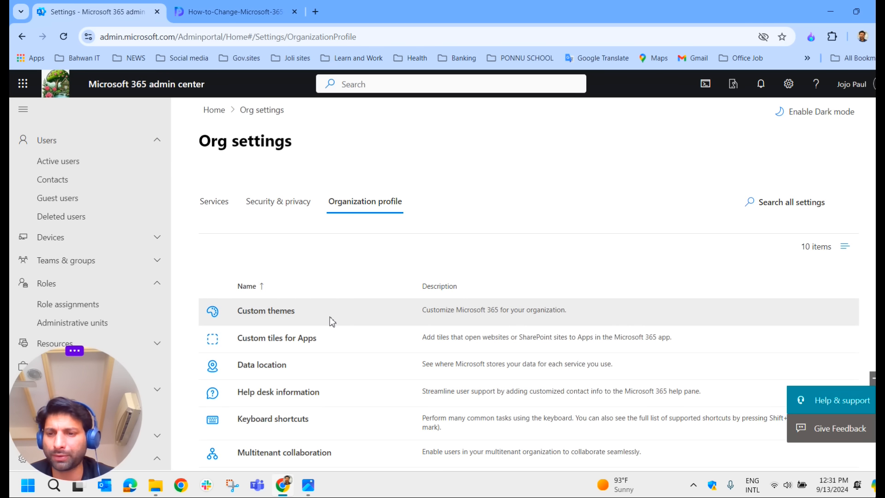
scroll(339, 303, "down", 1)
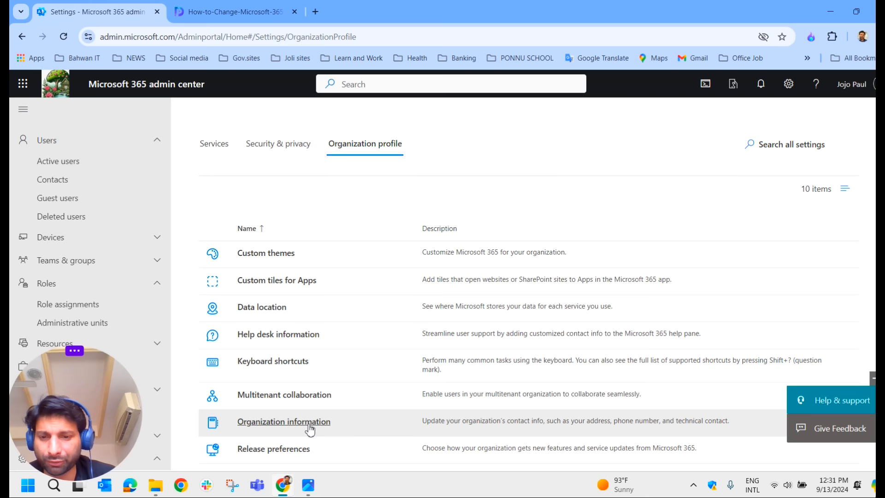
scroll(308, 427, "down", 1)
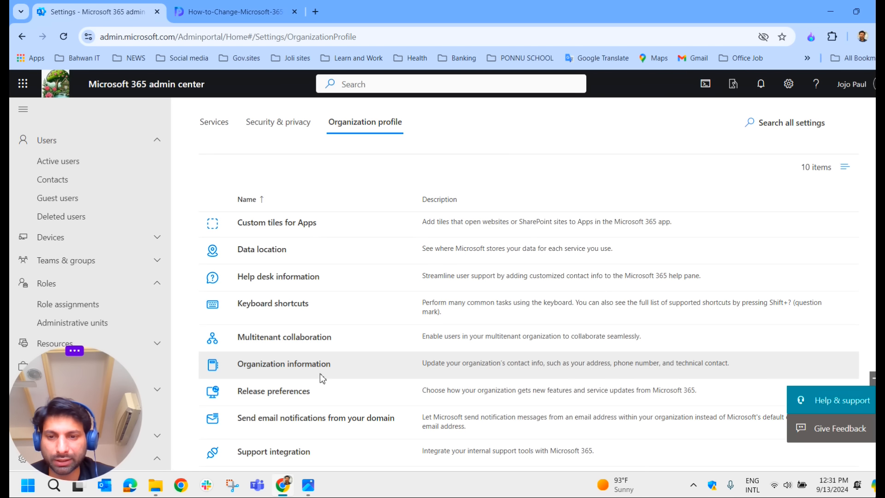
View the prajwaldesai.com tutorial screenshot of the Organization information form in the second tab
left_click(227, 14)
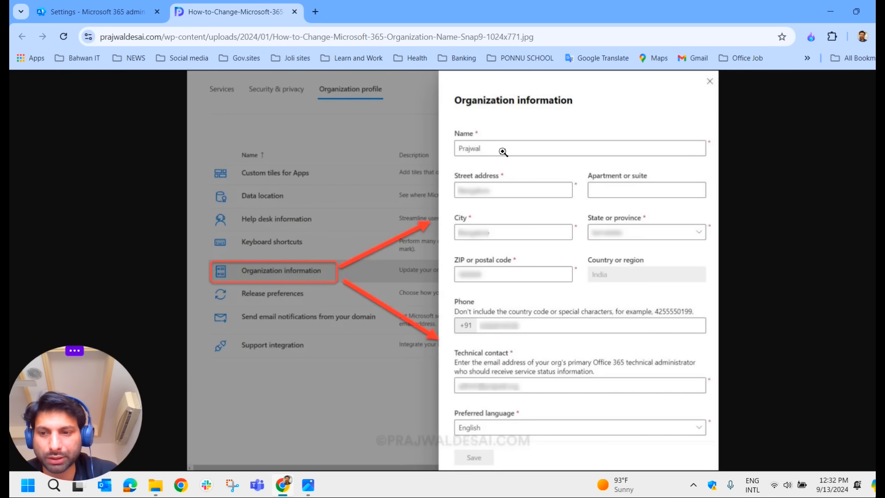
left_click_drag(60, 373, 66, 322)
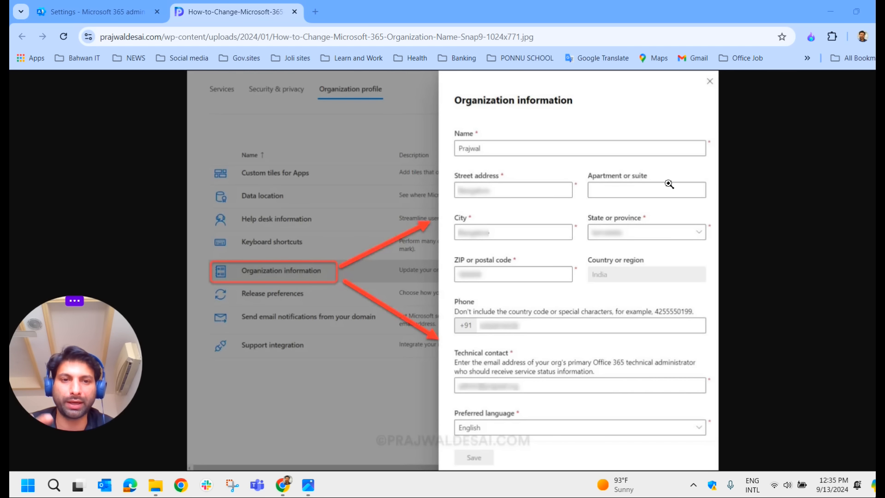
left_click(89, 14)
Open Custom themes under Organization profile, which lists only the Default theme
scroll(317, 274, "up", 2)
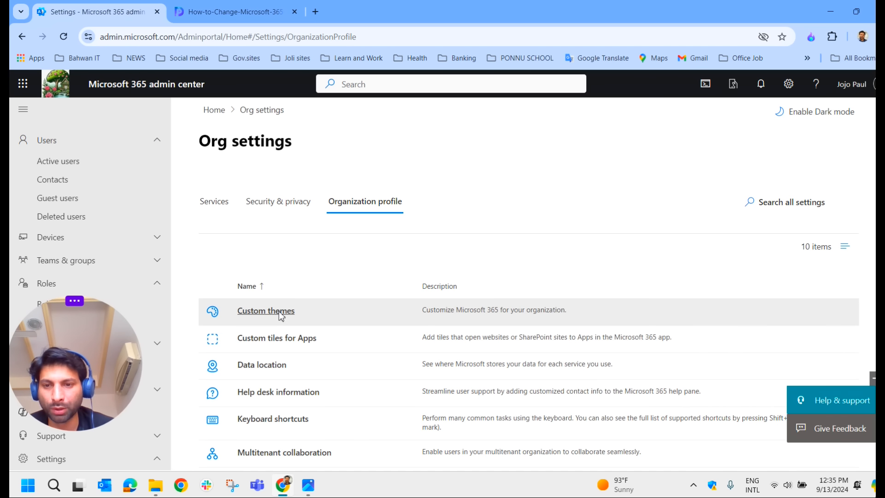
scroll(281, 316, "down", 2)
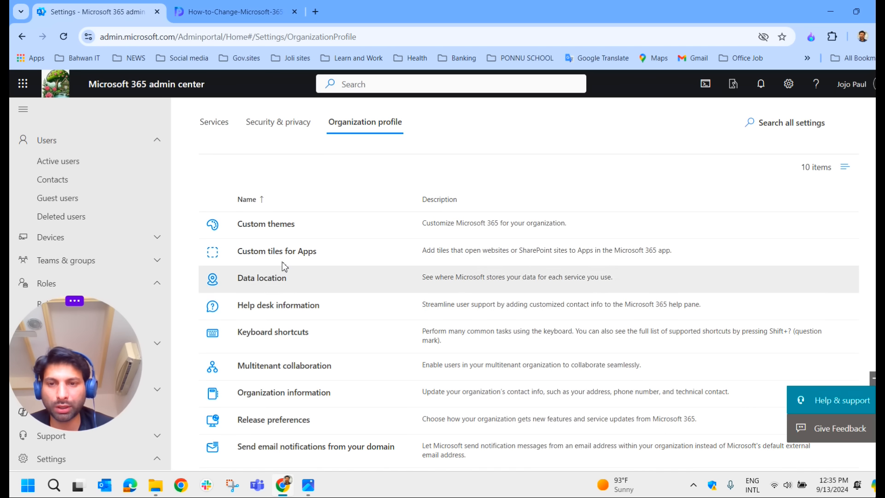
left_click(282, 233)
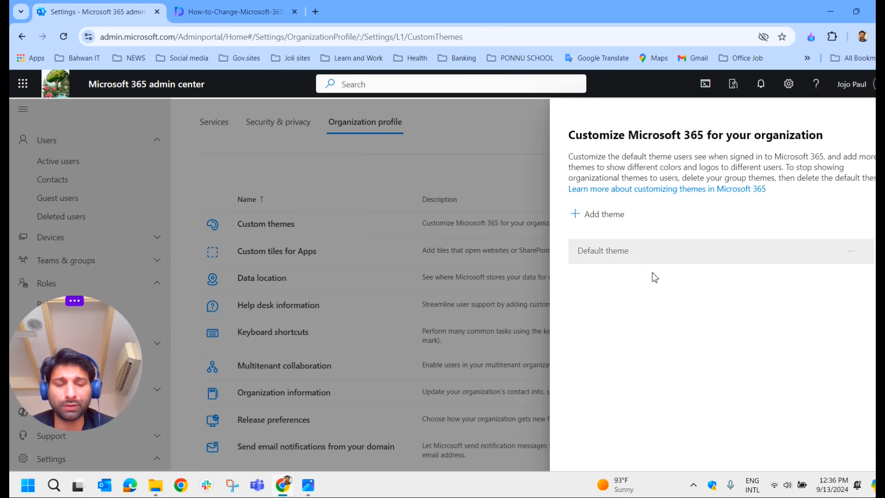
Open the Default theme and uncheck 'Show the user's display name' on General
left_click(622, 259)
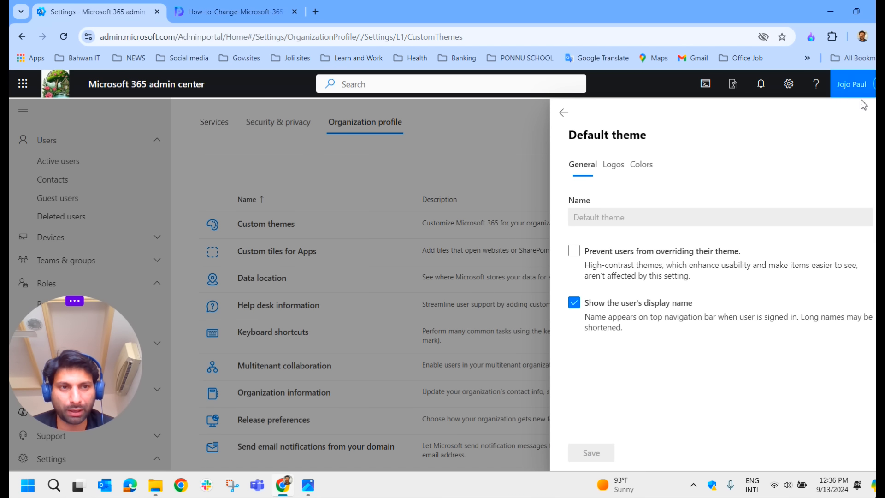
left_click(573, 303)
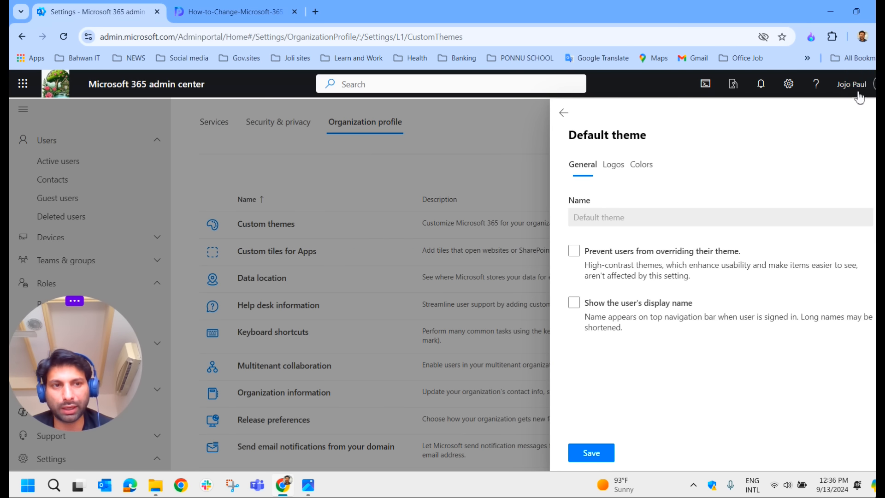
On the Logos tab, keep Upload as the logo source and cancel the Browse file picker
left_click(614, 166)
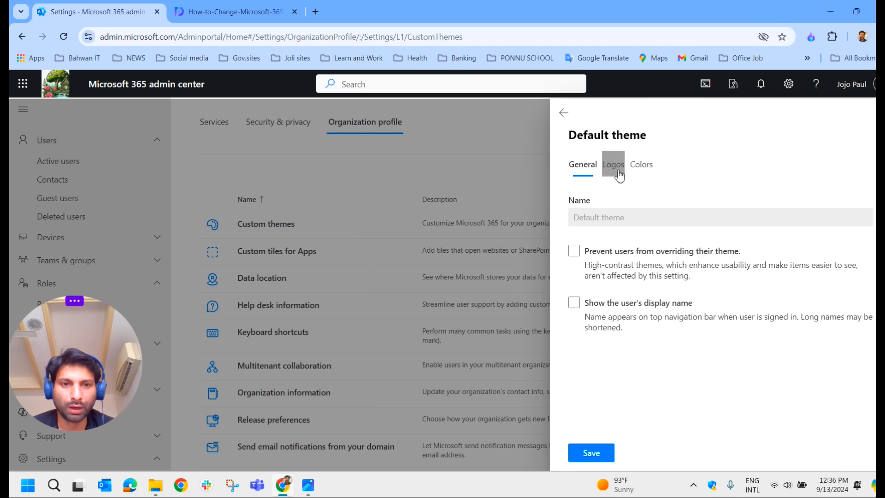
left_click(607, 248)
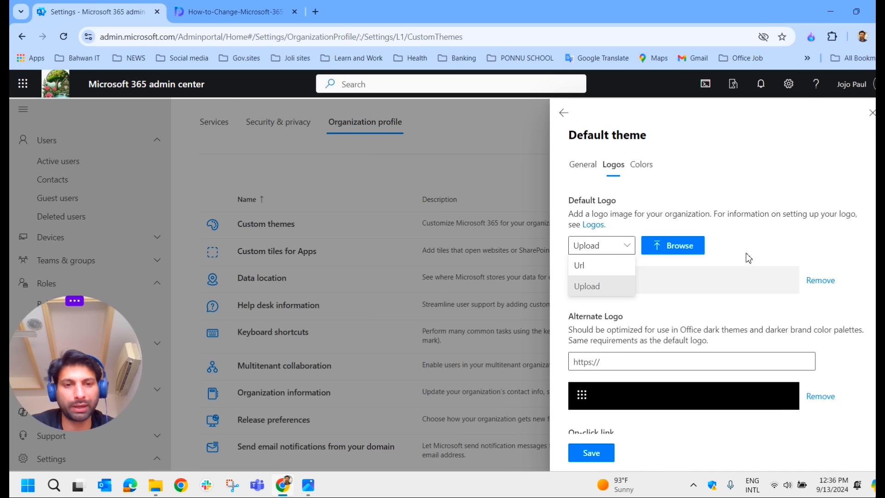
left_click(602, 288)
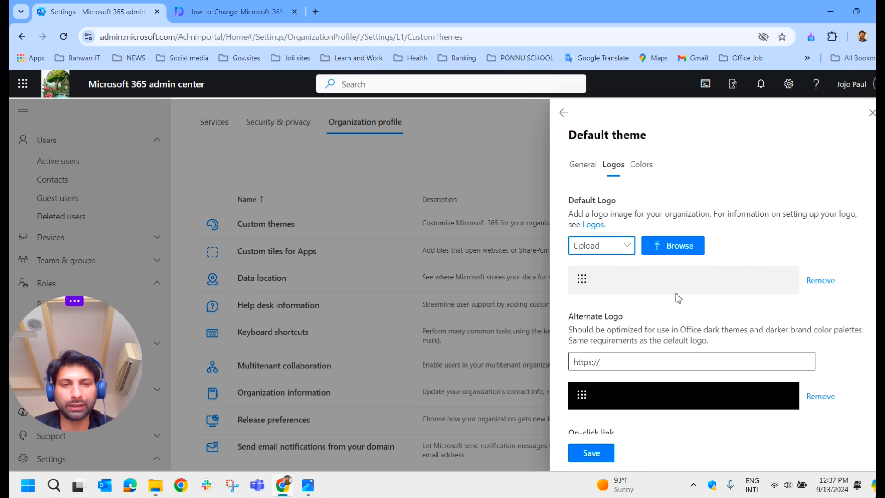
left_click(679, 251)
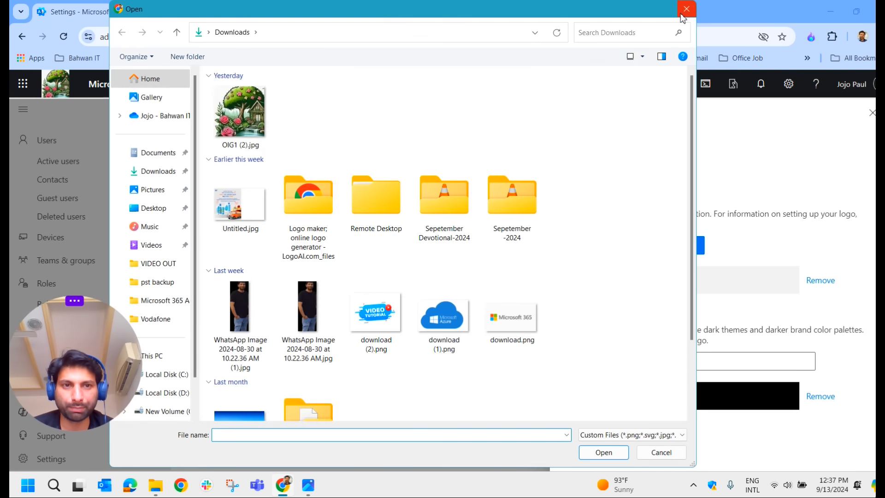
left_click(684, 10)
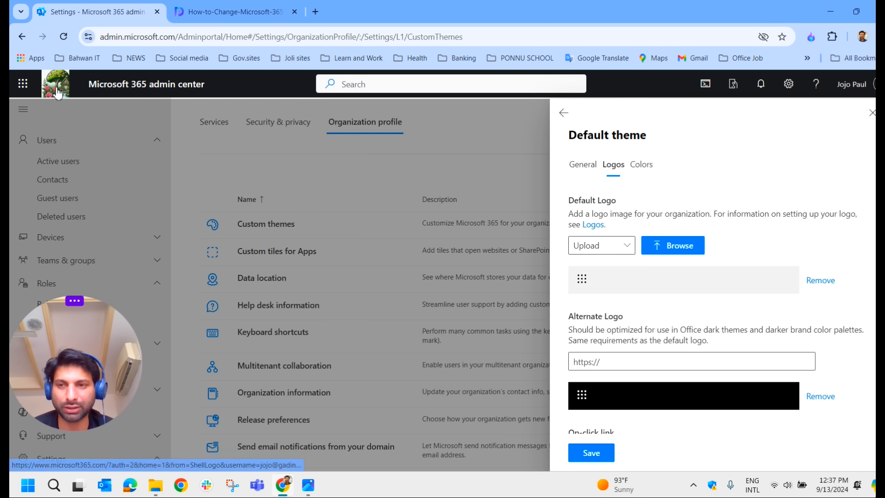
View the Colors tab: navigation bar #18191a, text/icons #ffffff, accent #0077D9
scroll(684, 335, "down", 2)
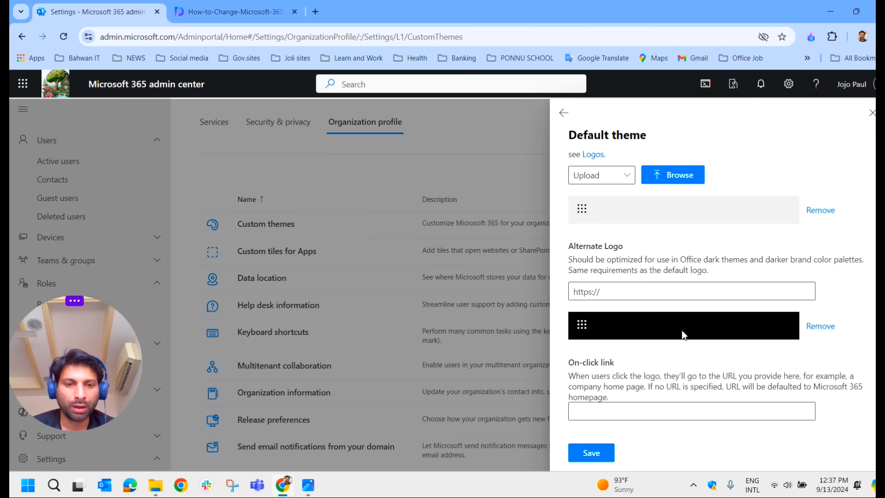
scroll(651, 275, "up", 3)
left_click(641, 164)
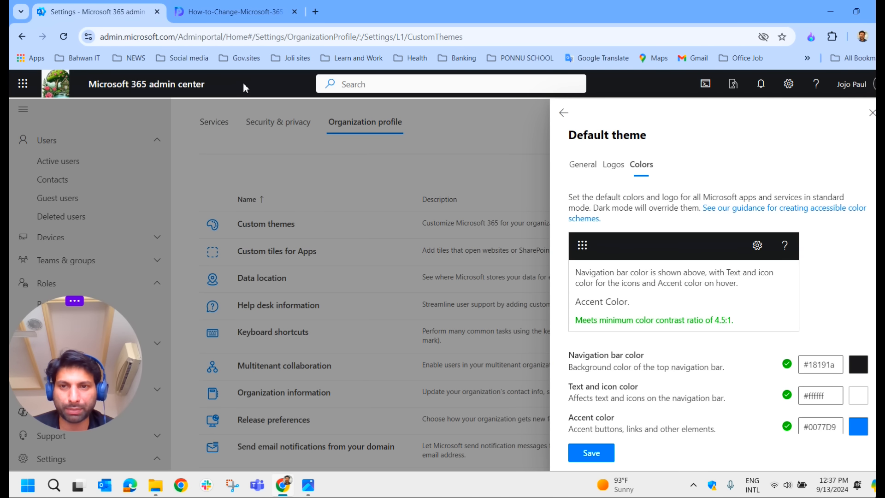
Set the navigation bar colour to blue #0a81f7, save the theme, and sign out to reload
left_click(854, 362)
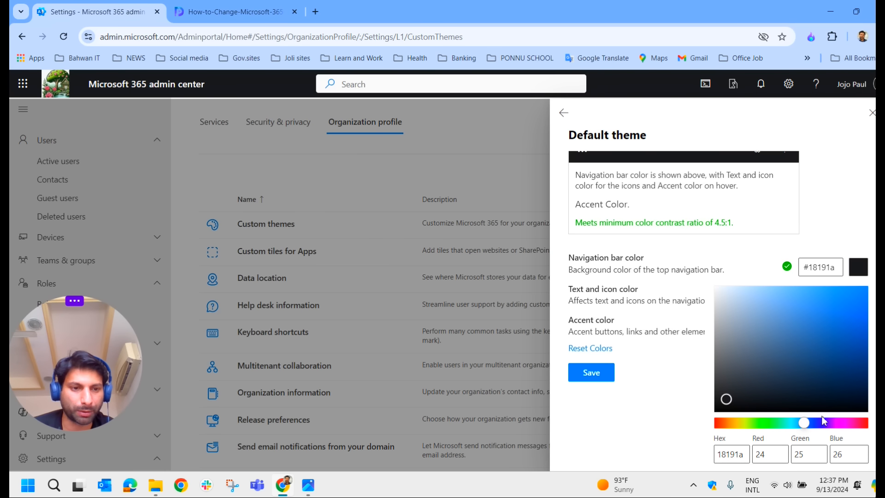
left_click(858, 297)
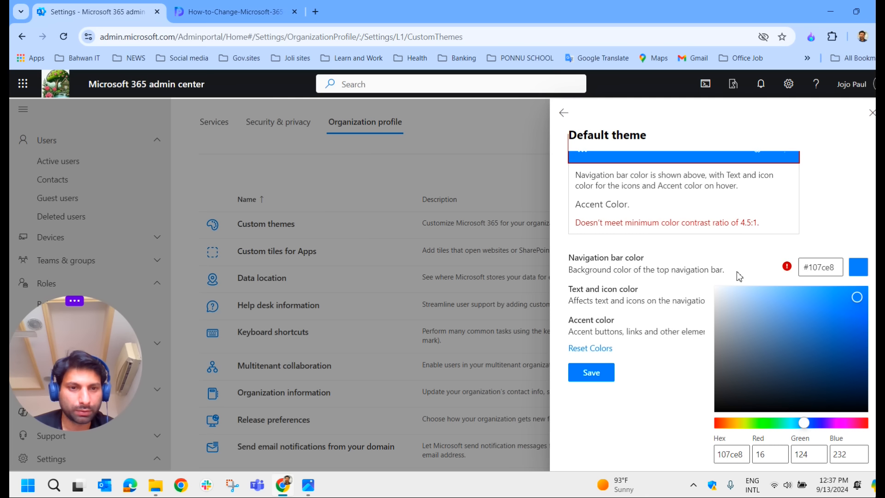
left_click(861, 290)
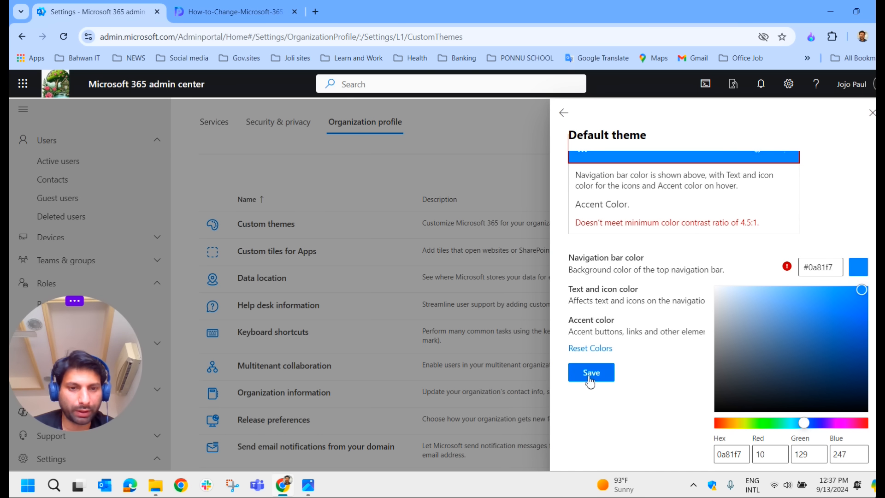
left_click(605, 378)
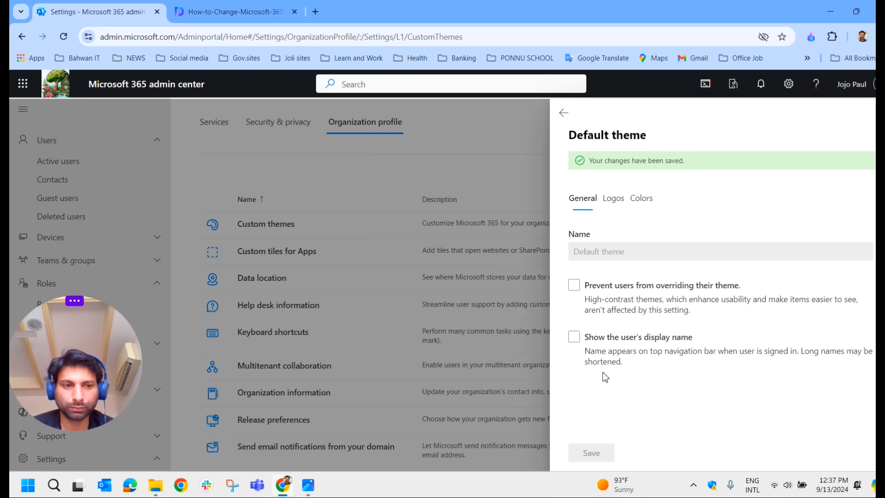
left_click(852, 84)
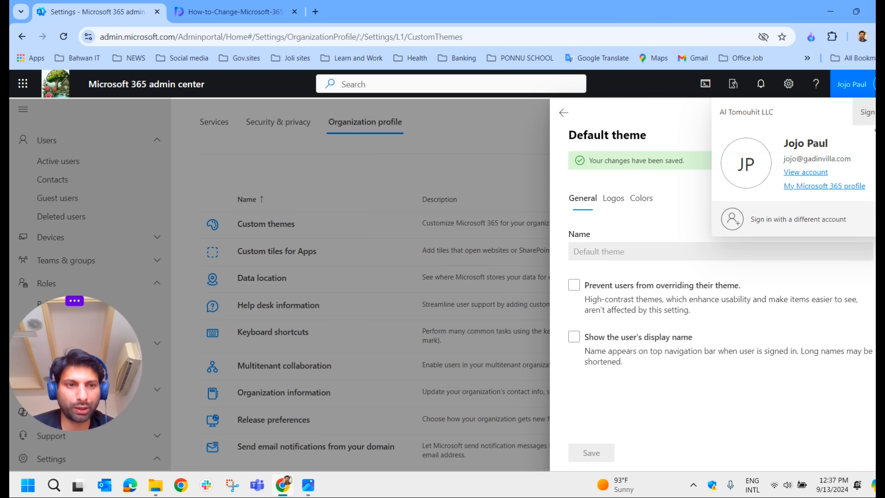
left_click(863, 112)
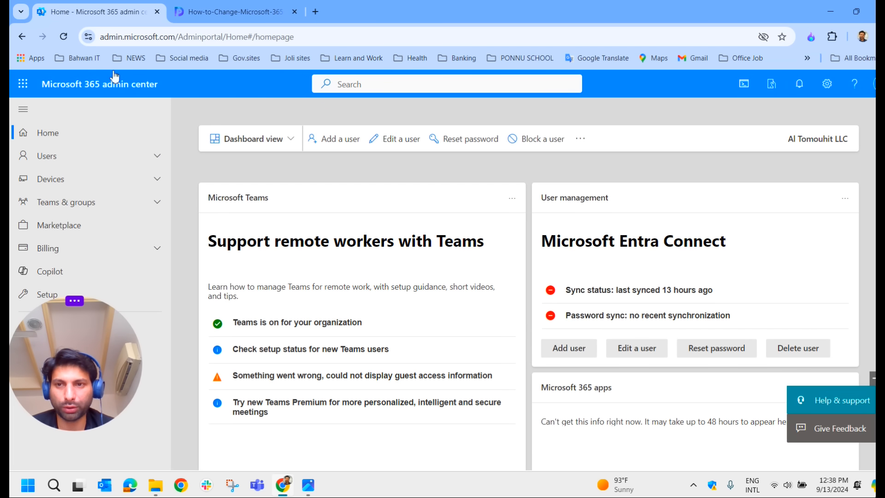
Navigate via Show all and Settings to Org settings, Organization profile, Custom themes
left_click_drag(87, 354, 647, 350)
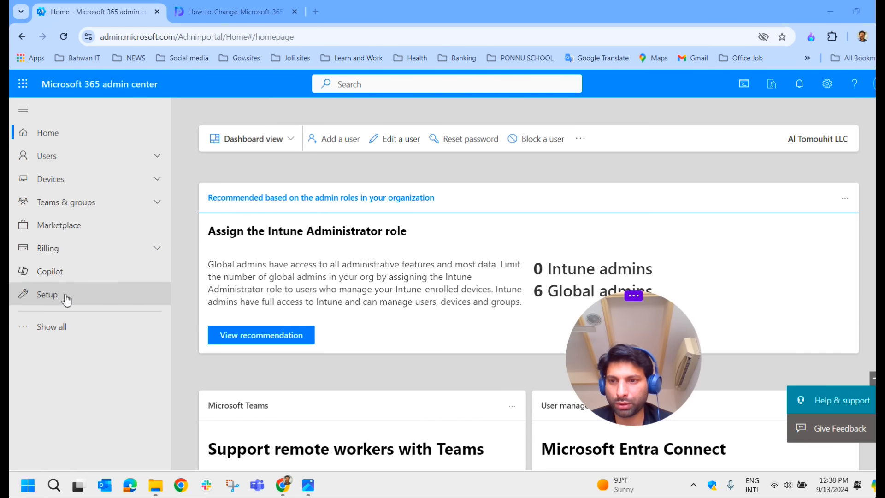
left_click(64, 328)
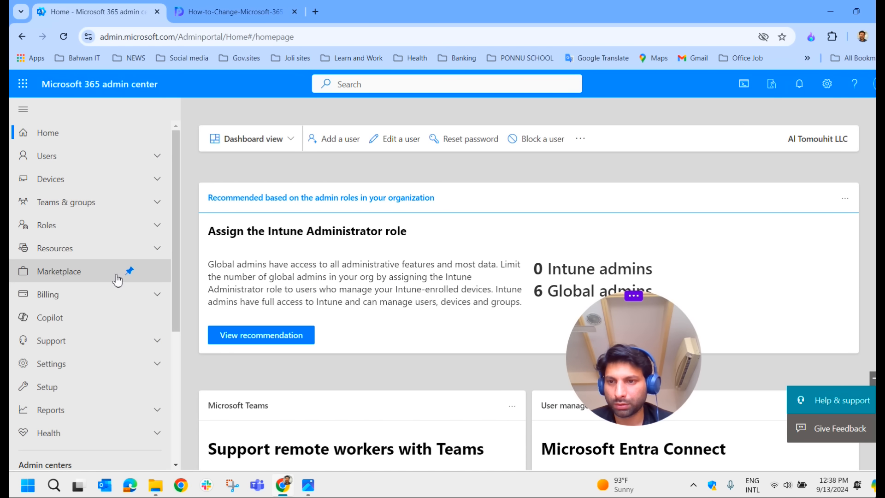
left_click(79, 363)
left_click(64, 310)
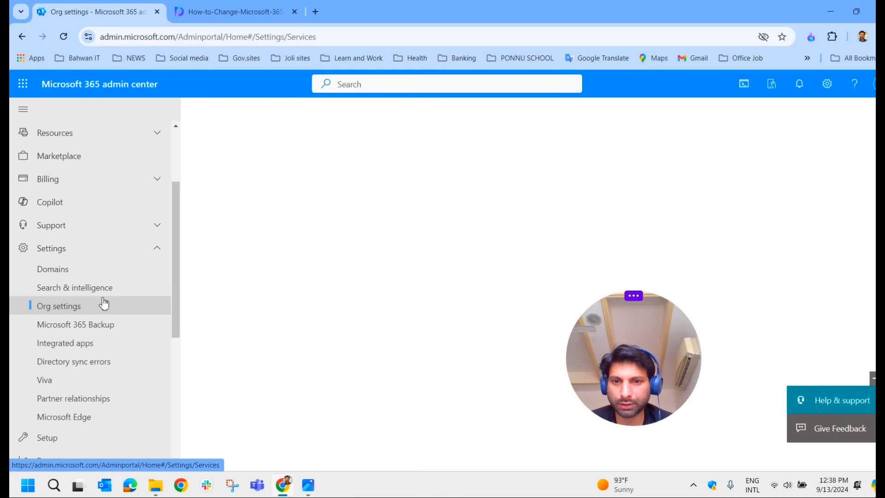
left_click_drag(603, 327, 64, 315)
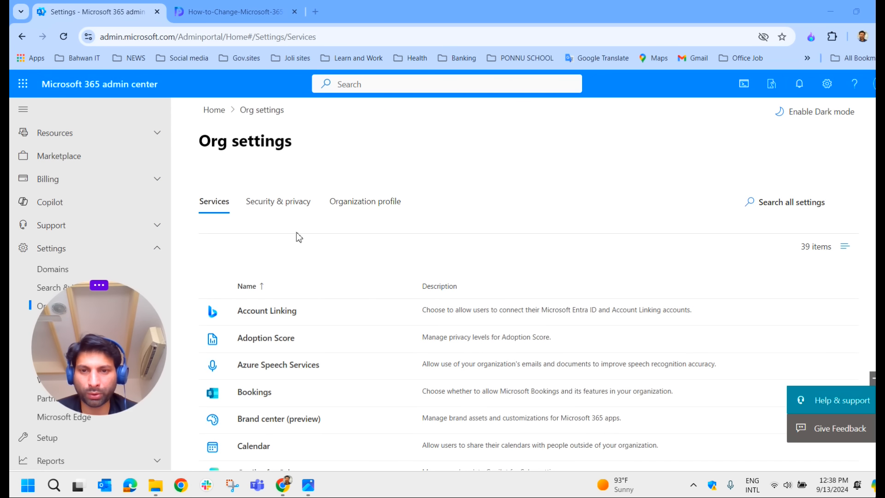
left_click(350, 212)
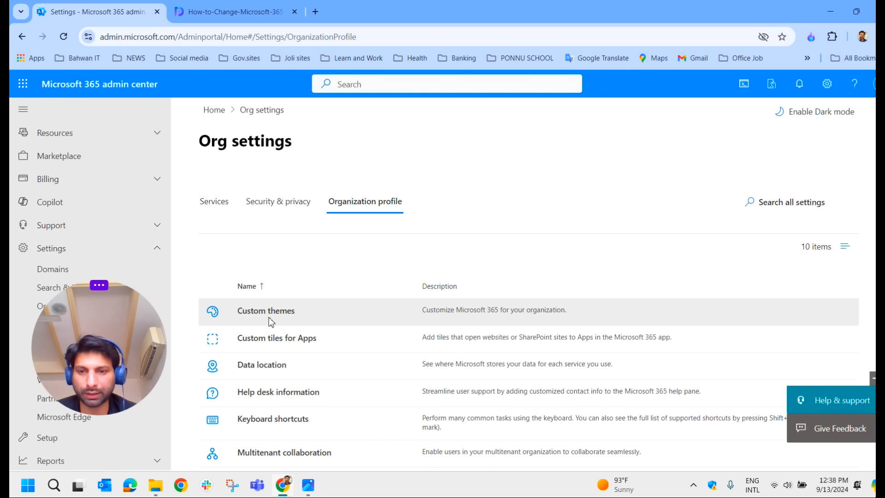
scroll(276, 318, "down", 2)
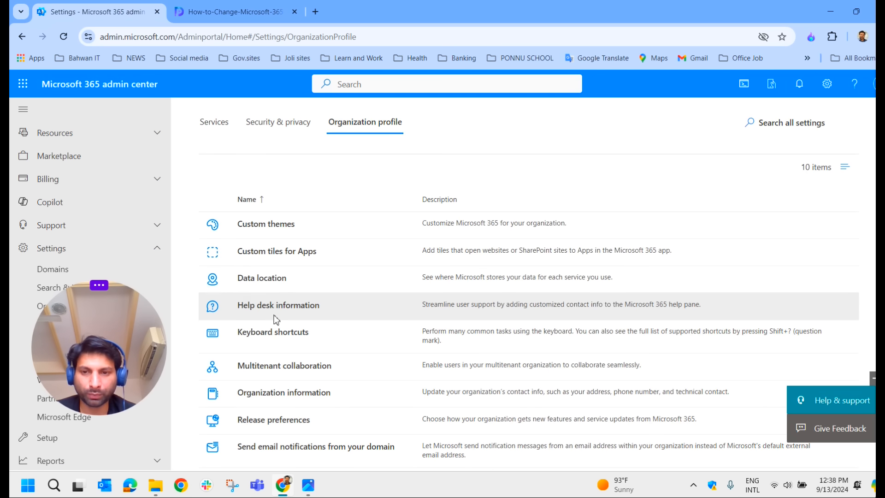
left_click(262, 224)
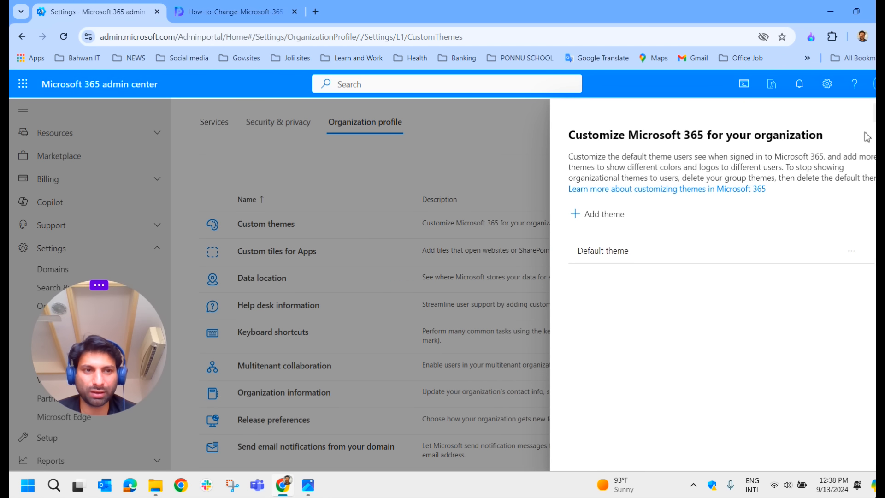
Check the Default theme's Logos and Colors tabs for the saved blue, then close the panel
left_click(620, 257)
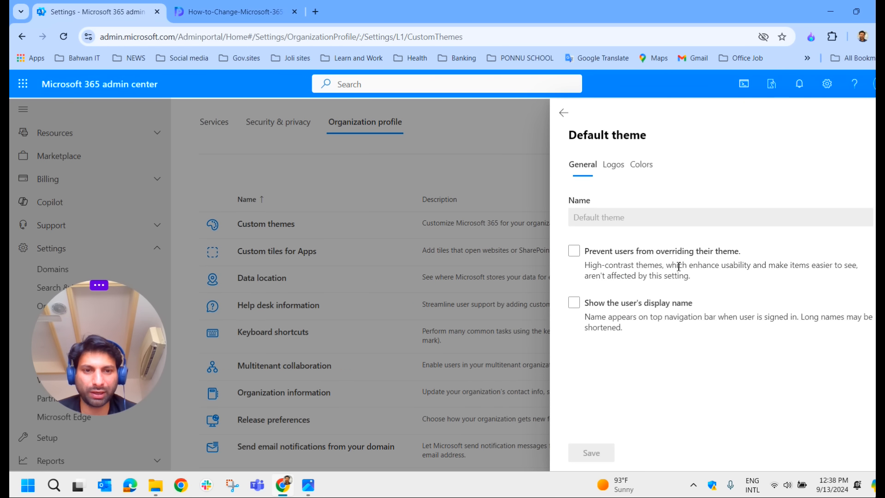
left_click(613, 164)
left_click(649, 165)
scroll(632, 414, "down", 1)
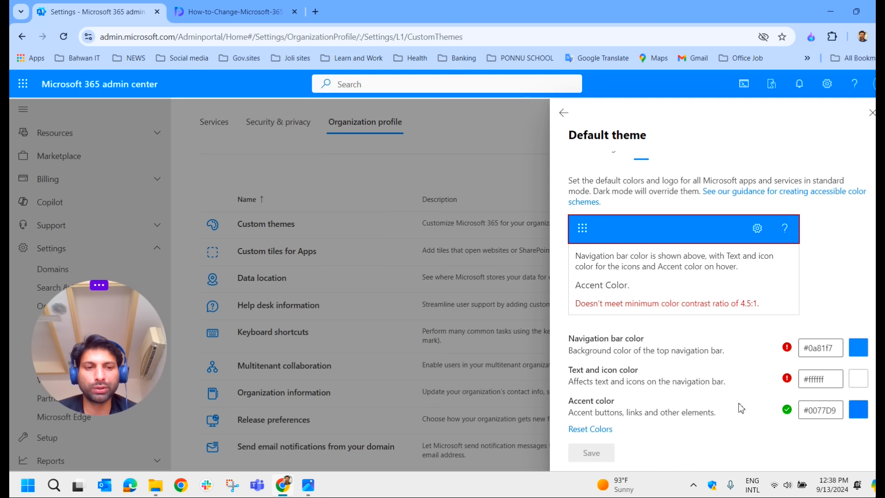
left_click(871, 112)
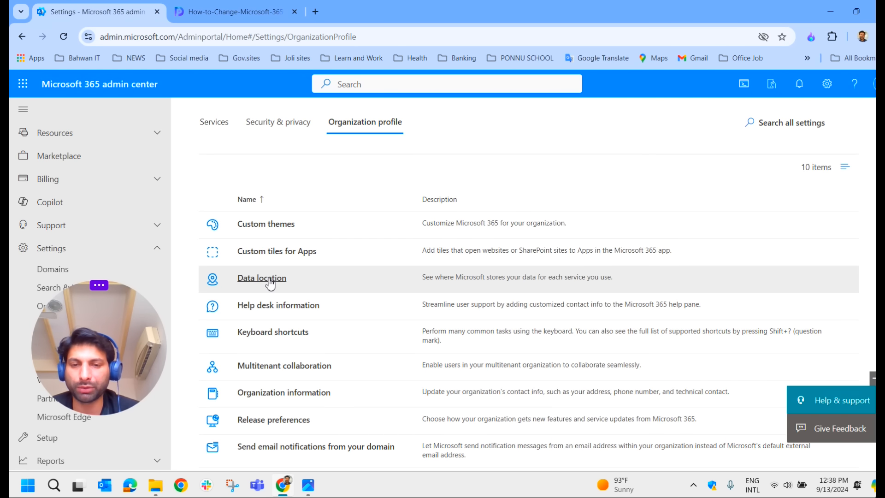
left_click(277, 285)
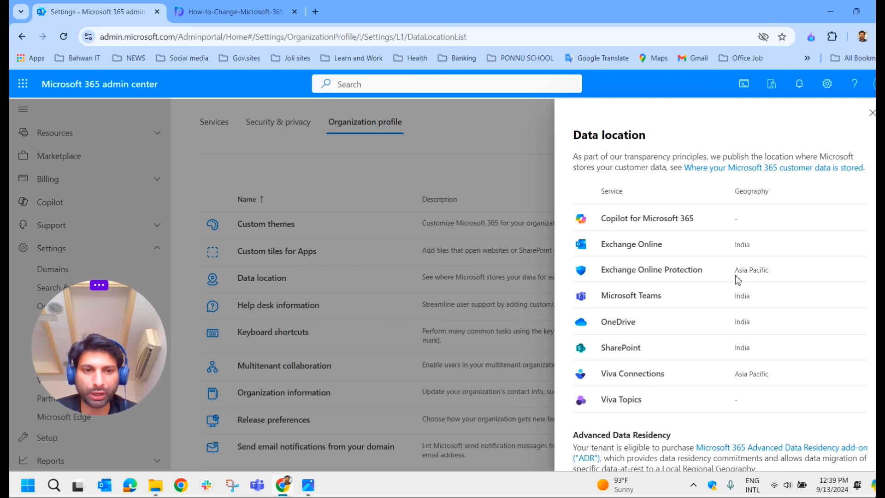
left_click_drag(772, 270, 739, 270)
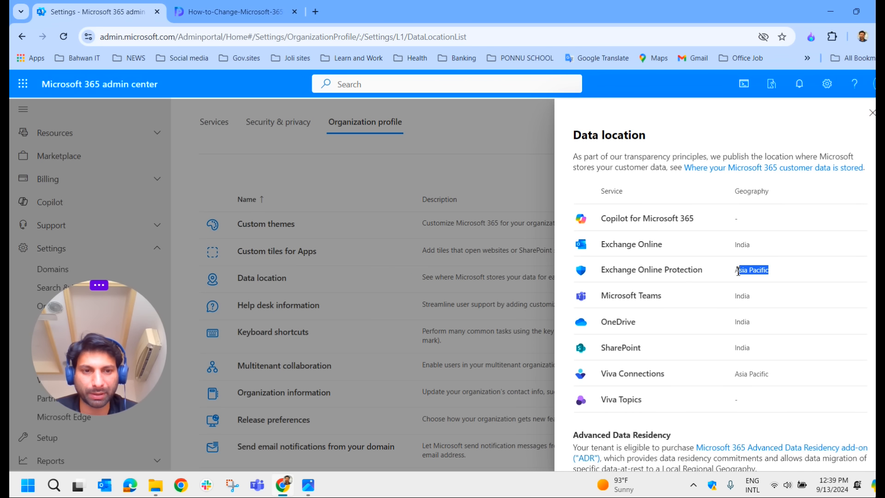
double_click(743, 295)
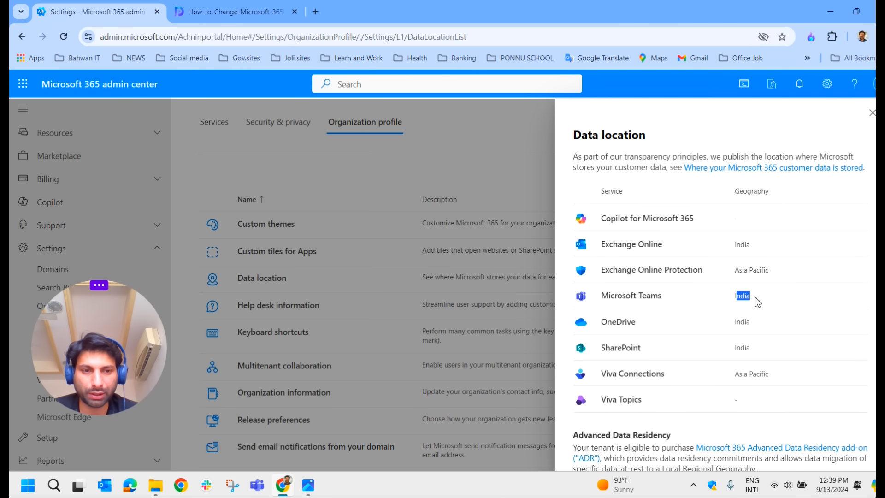
double_click(742, 322)
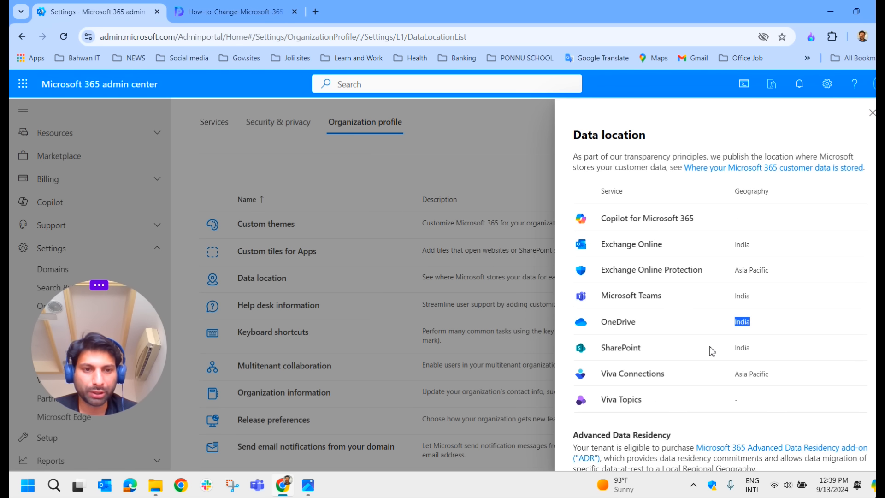
double_click(742, 348)
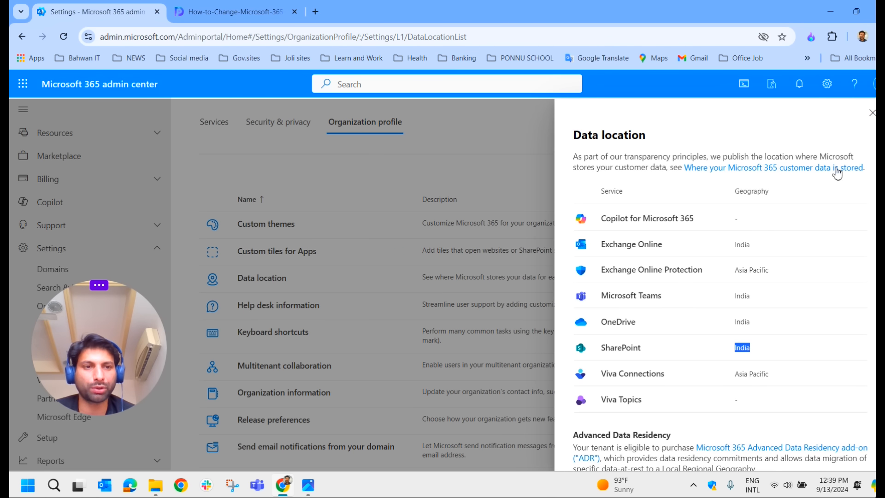
left_click(872, 113)
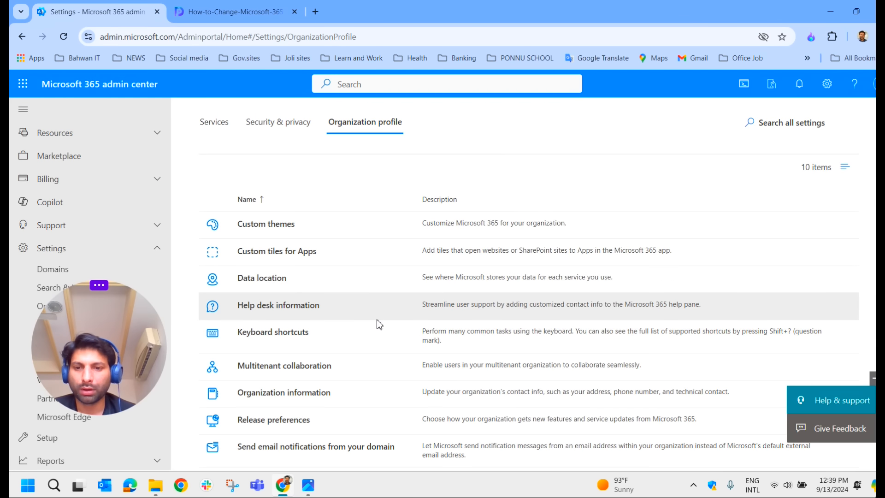
scroll(377, 319, "down", 2)
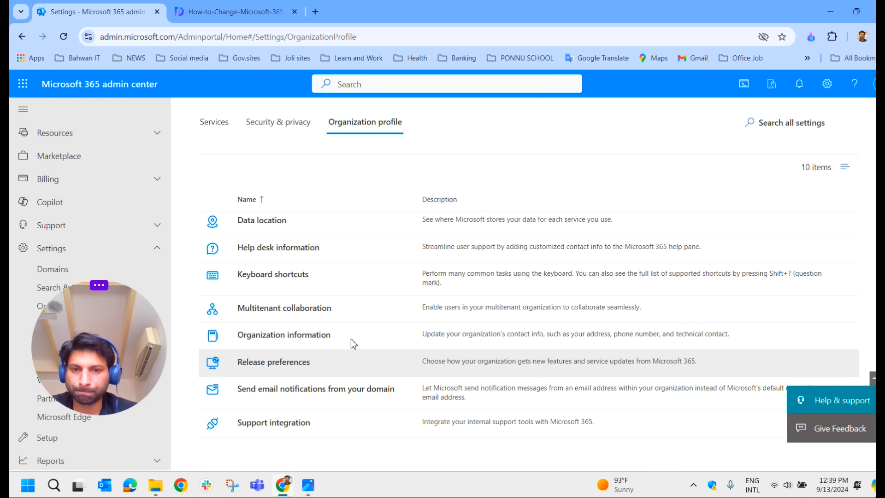
left_click(288, 278)
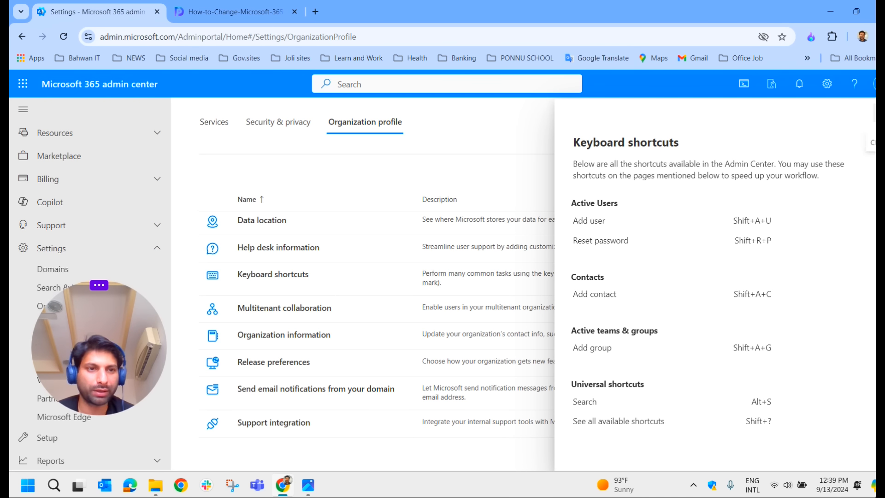
left_click(881, 113)
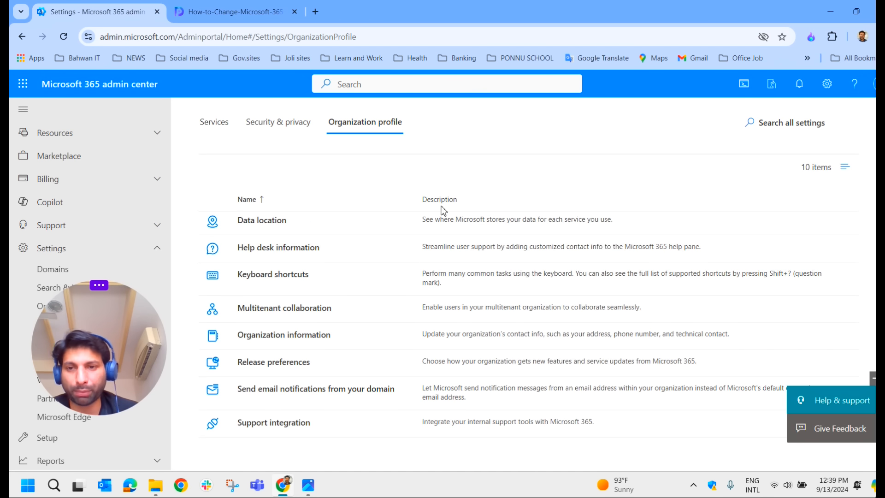
scroll(415, 323, "up", 3)
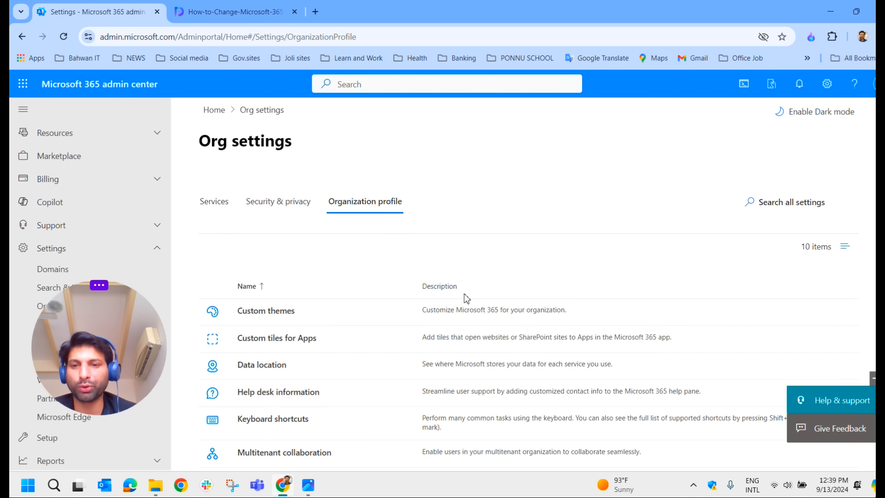